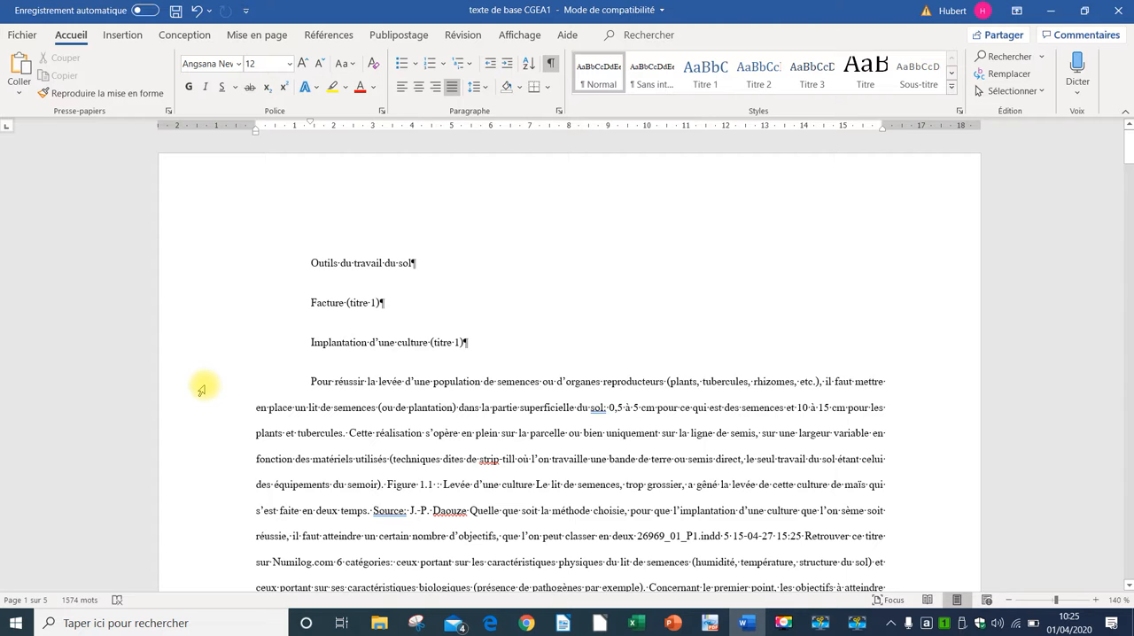
pyautogui.moveTo(202, 390); pyautogui.dragTo(216, 607)
pyautogui.moveTo(223, 420); pyautogui.dragTo(226, 445)
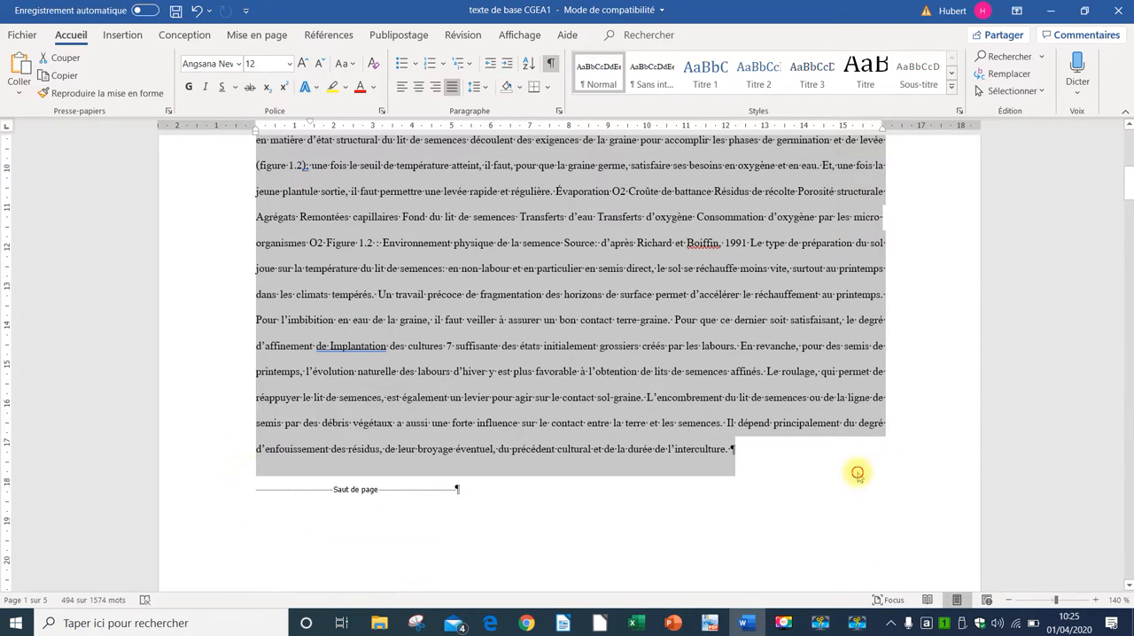
pyautogui.click(838, 474)
pyautogui.click(196, 265)
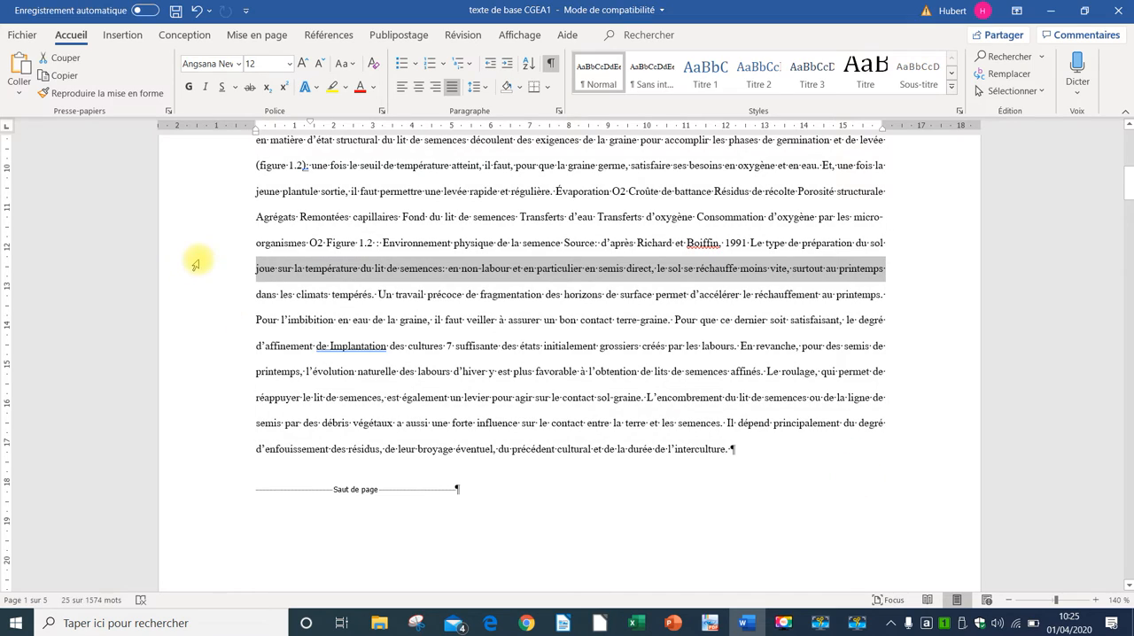
# Step: Lay out the body paragraph under "Implantation d'une culture" in two columns of identical width with a separator line
pyautogui.doubleClick(200, 261)
pyautogui.scroll(5, 605, 487)
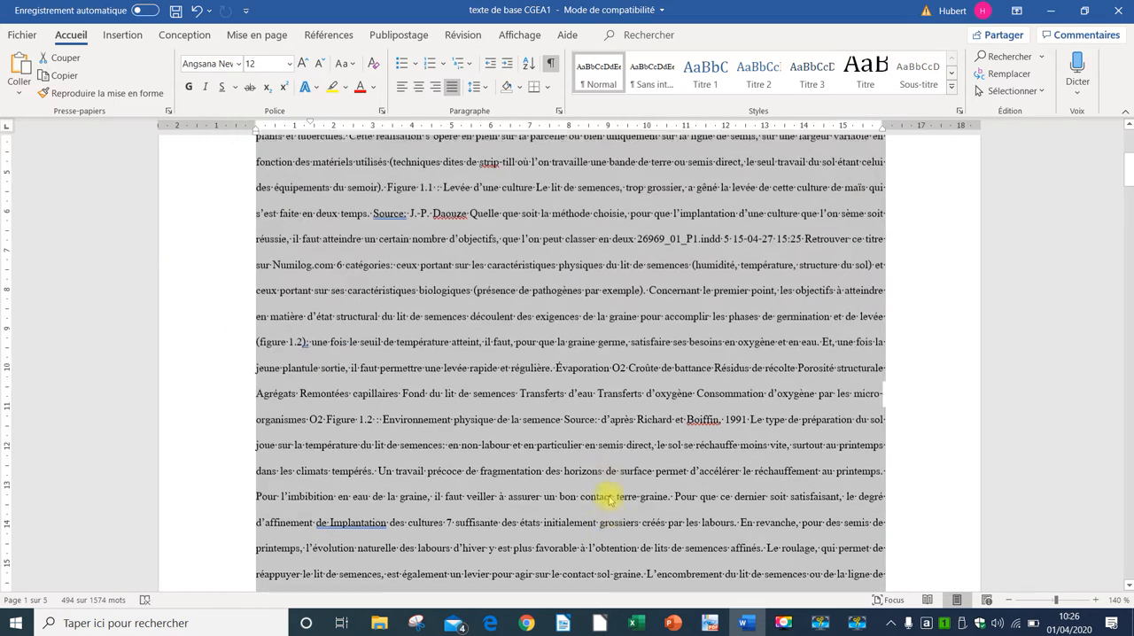
pyautogui.scroll(-3, 609, 498)
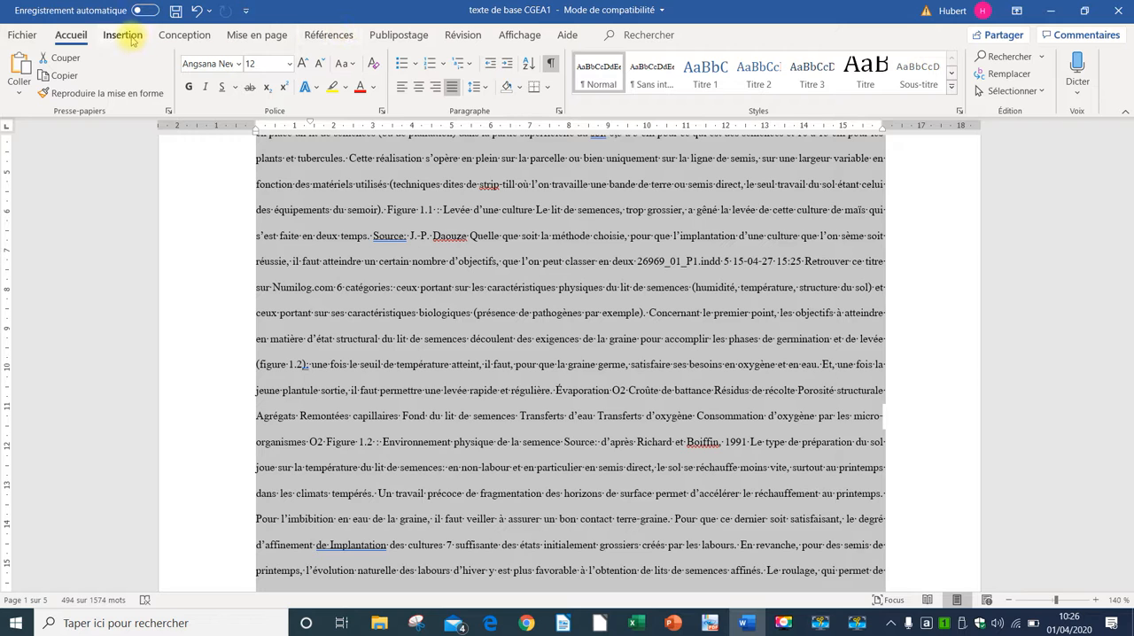
pyautogui.click(131, 40)
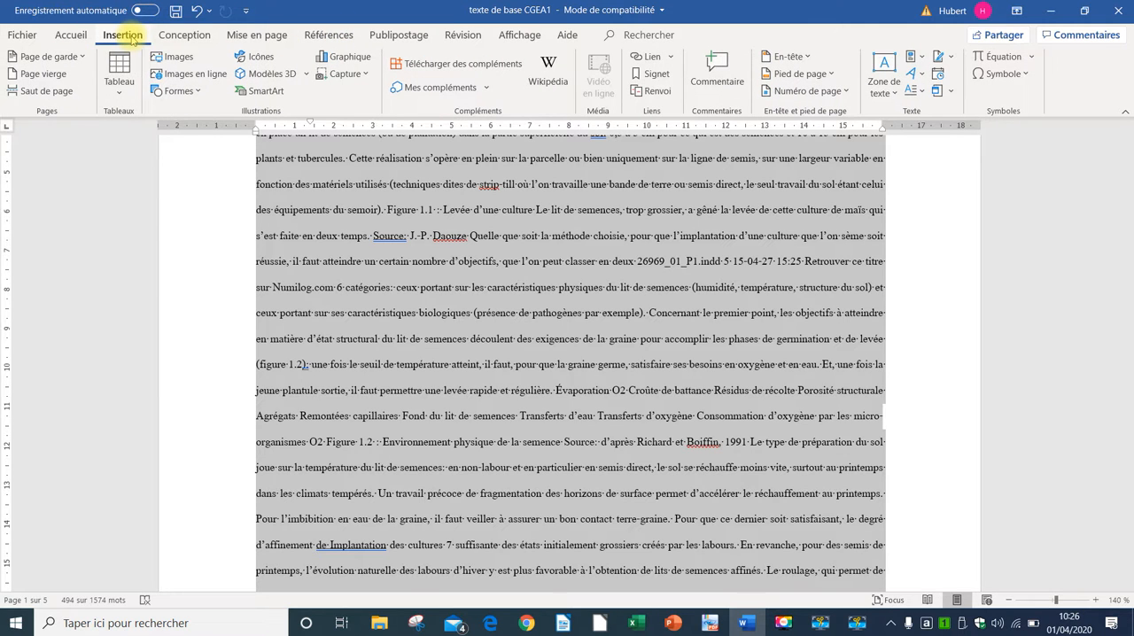
pyautogui.click(254, 39)
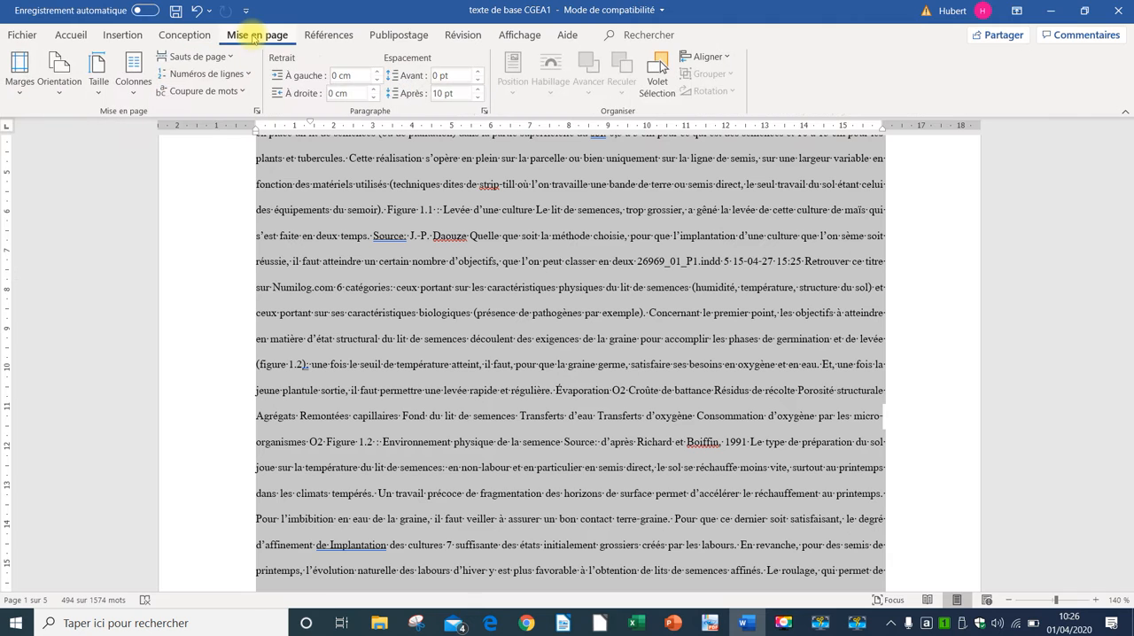
pyautogui.click(132, 95)
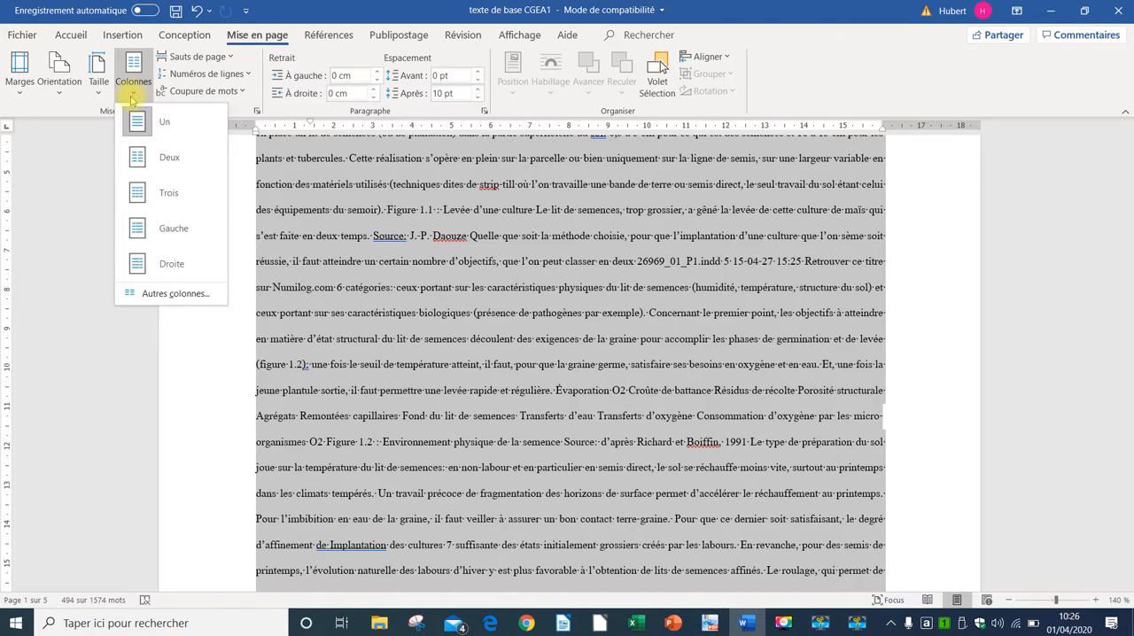
pyautogui.click(171, 294)
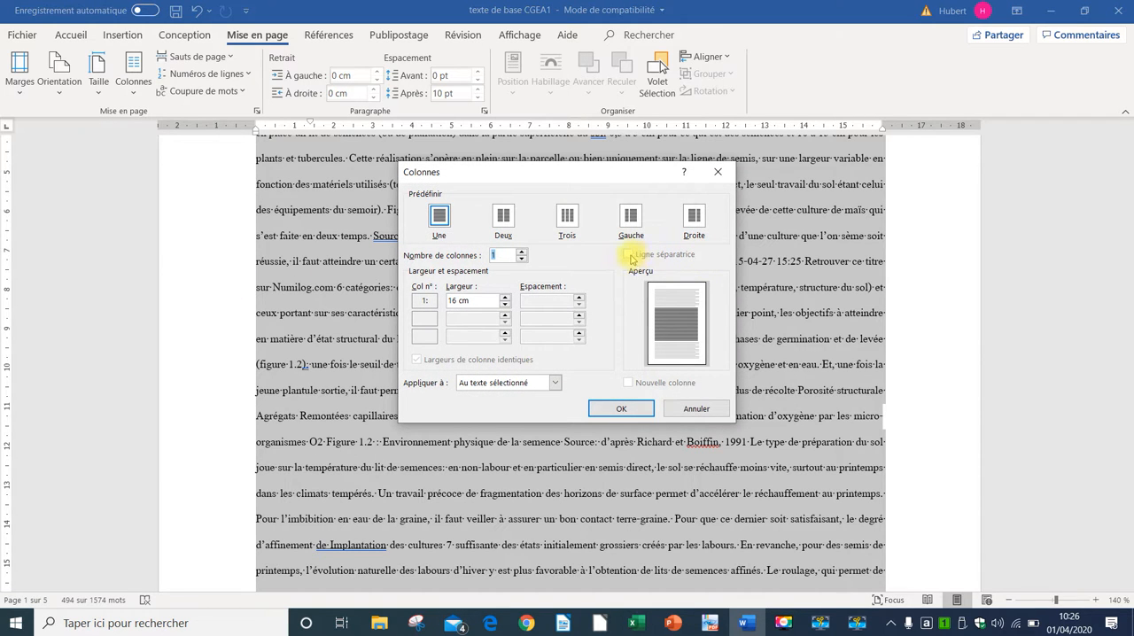
pyautogui.click(504, 215)
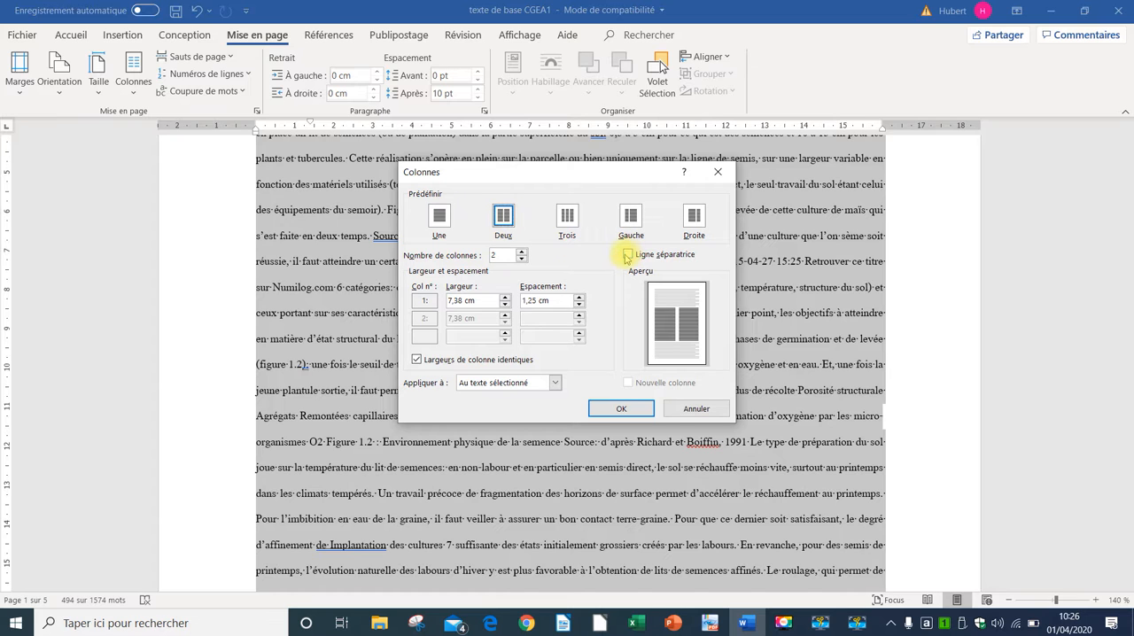
pyautogui.click(629, 255)
pyautogui.click(636, 408)
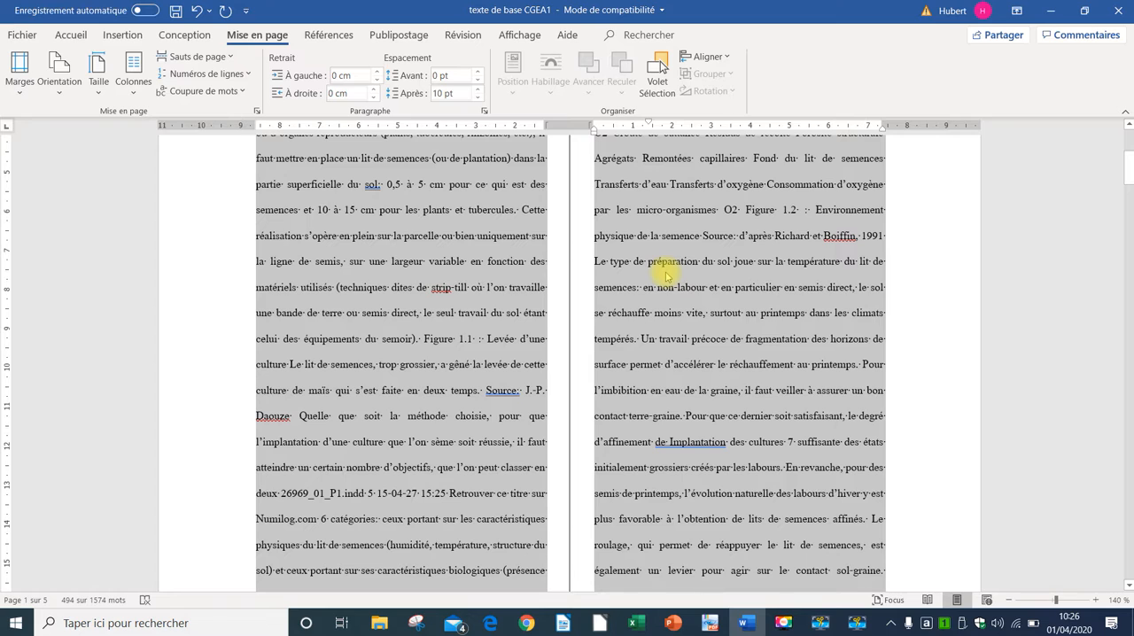
pyautogui.scroll(-7, 664, 299)
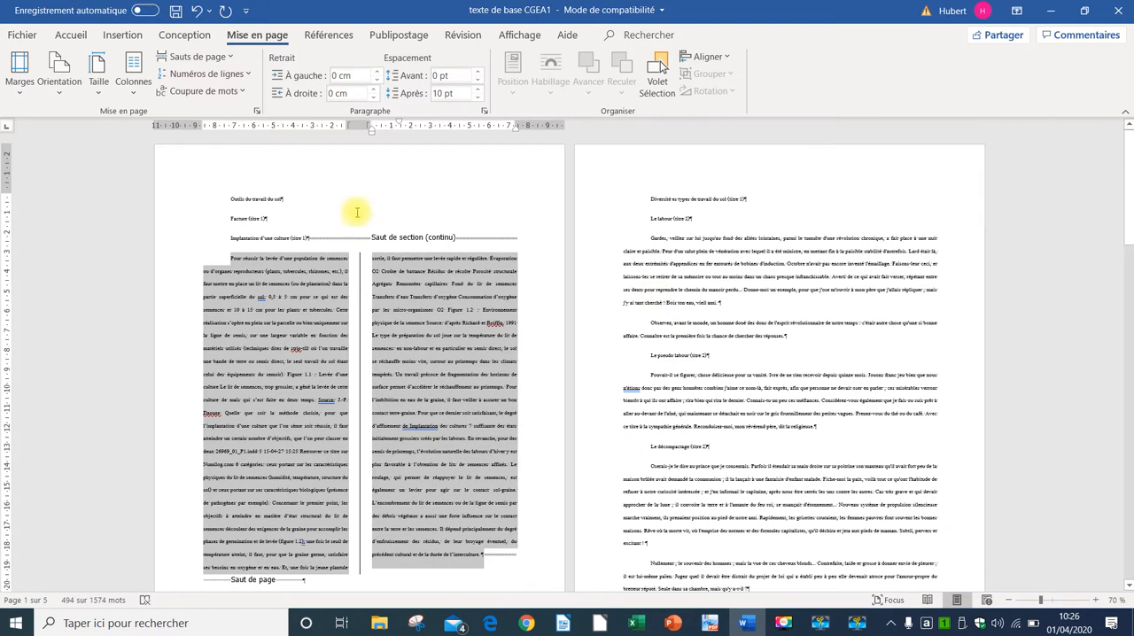
pyautogui.click(358, 187)
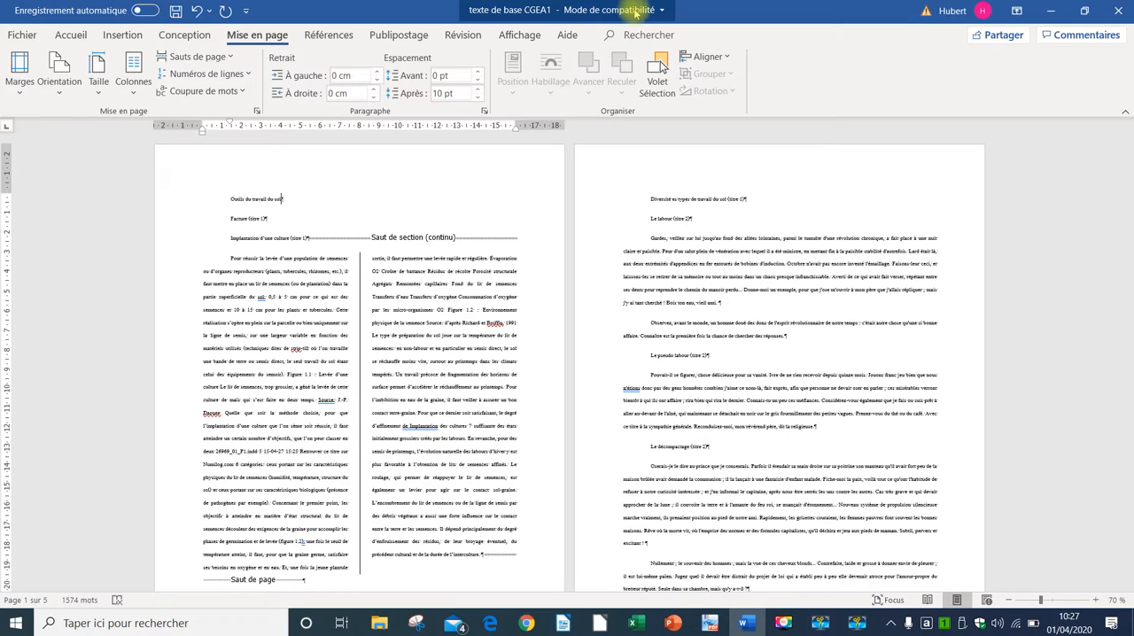
# Step: Save the document under the new name "NOM Prénom 0104" as a Word document (*.docx) in the same folder
pyautogui.click(27, 33)
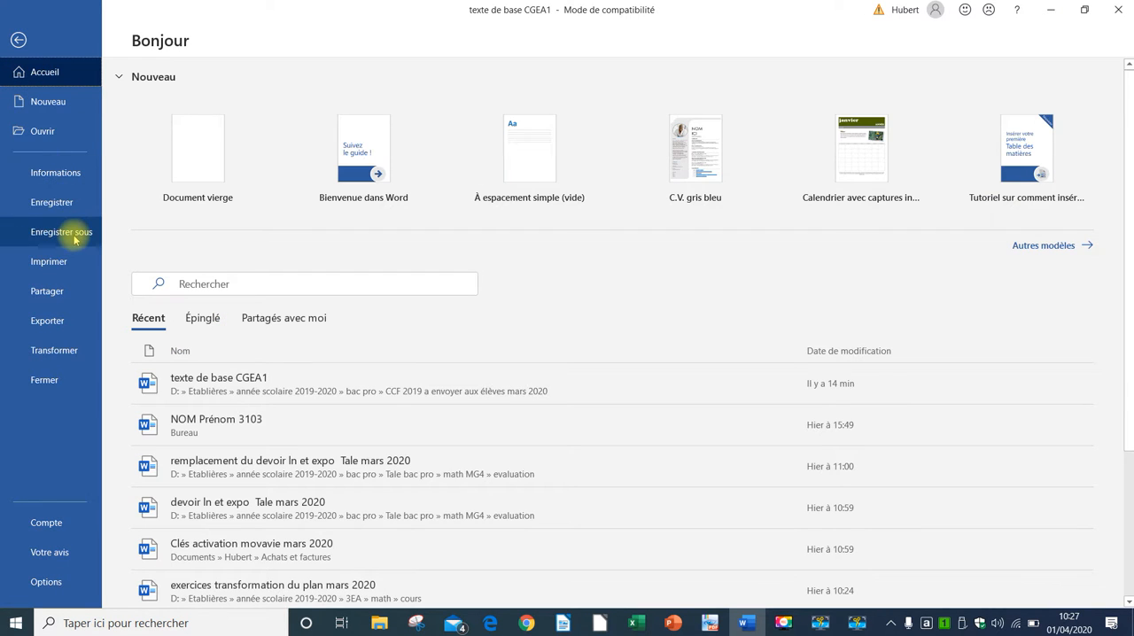
pyautogui.click(72, 232)
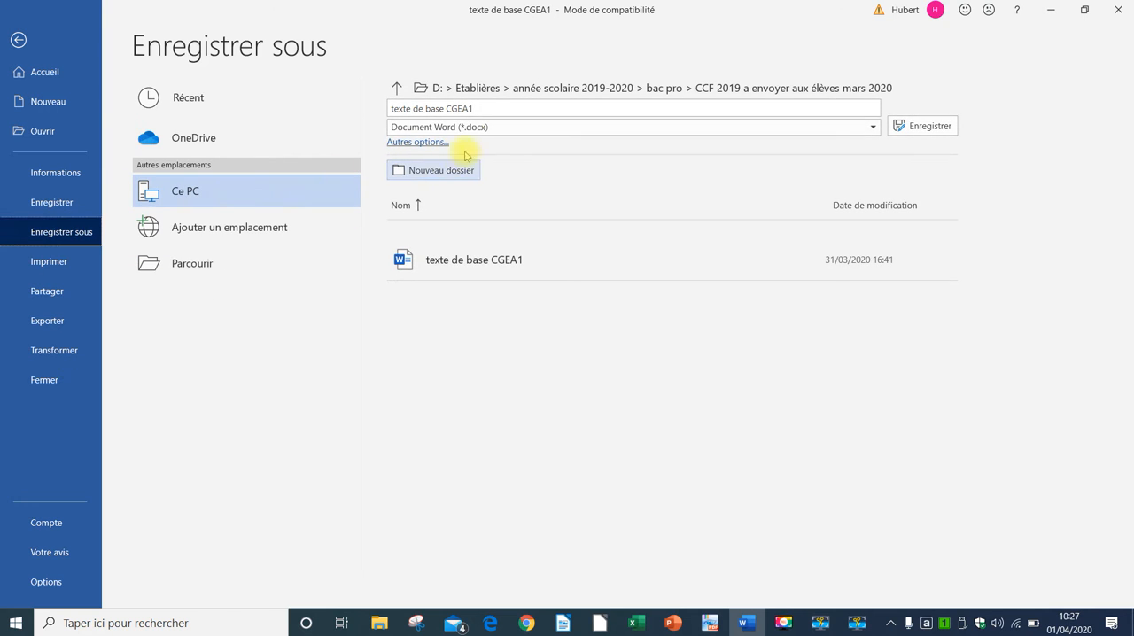
pyautogui.click(493, 107)
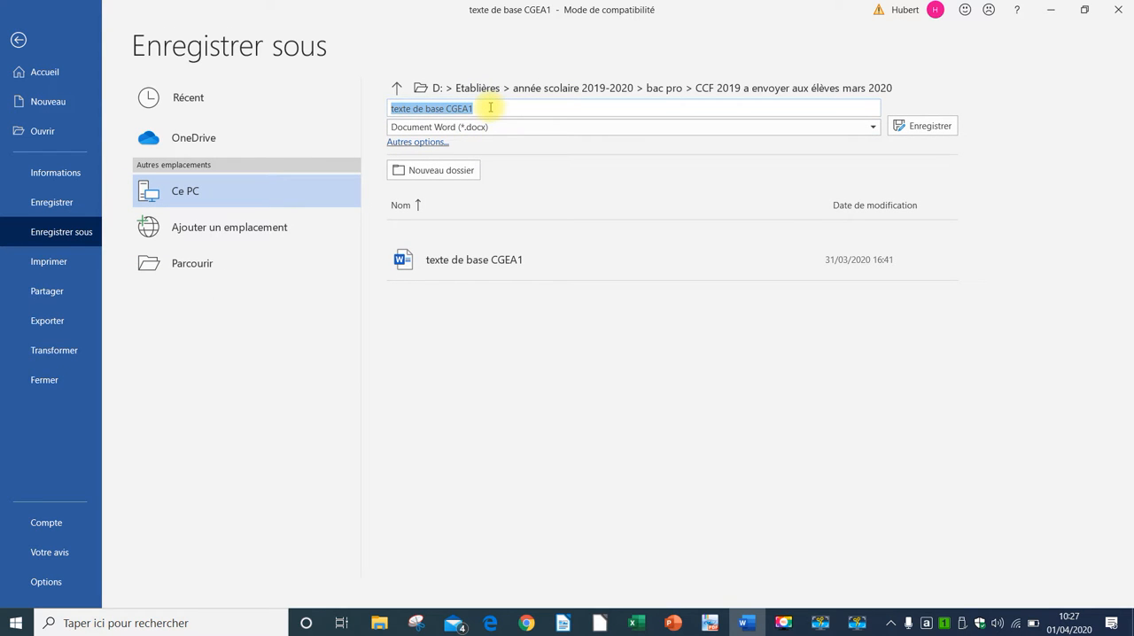
pyautogui.write('NOM Prénom 0104')
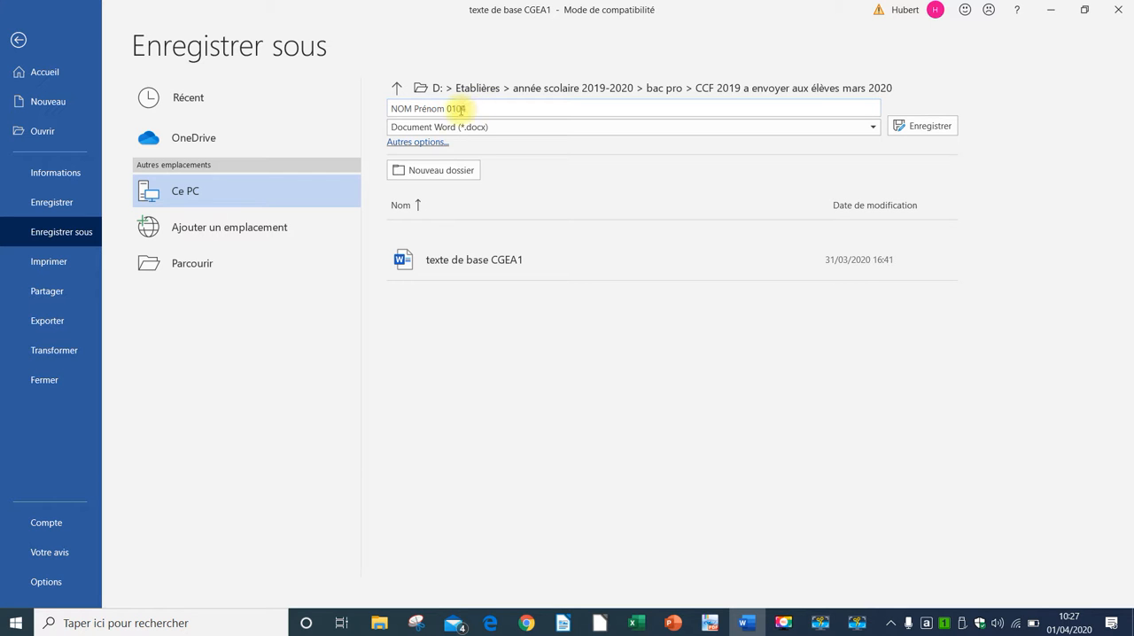
pyautogui.click(917, 128)
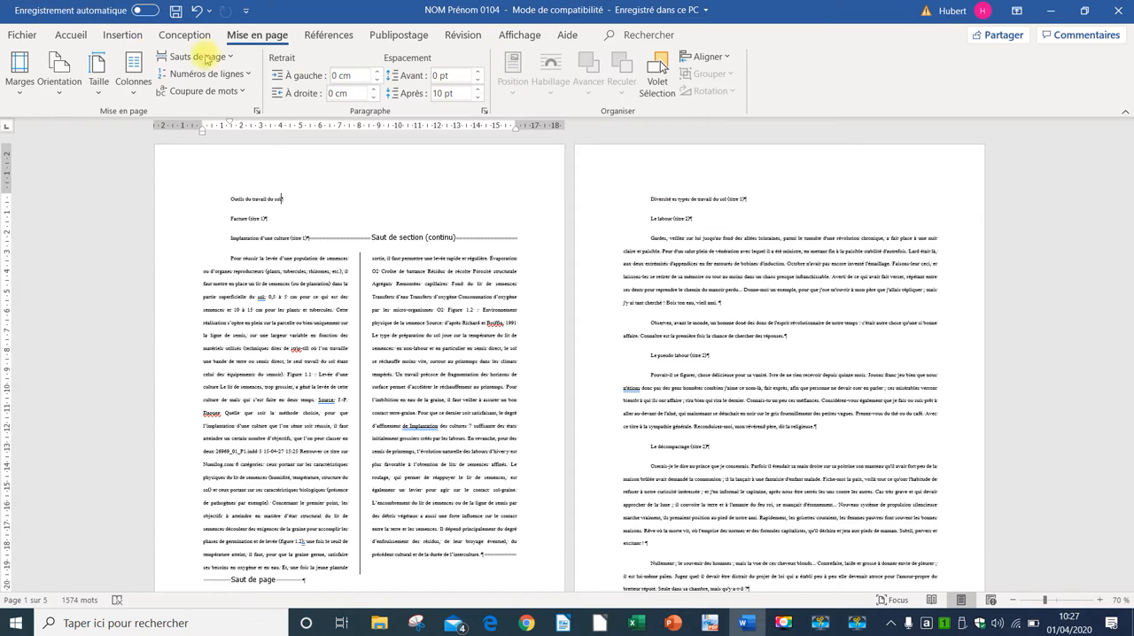
# Step: Check the available file formats in Save As, keep Document Word (*.docx) and save "NOM Prénom 0104" again
pyautogui.click(15, 39)
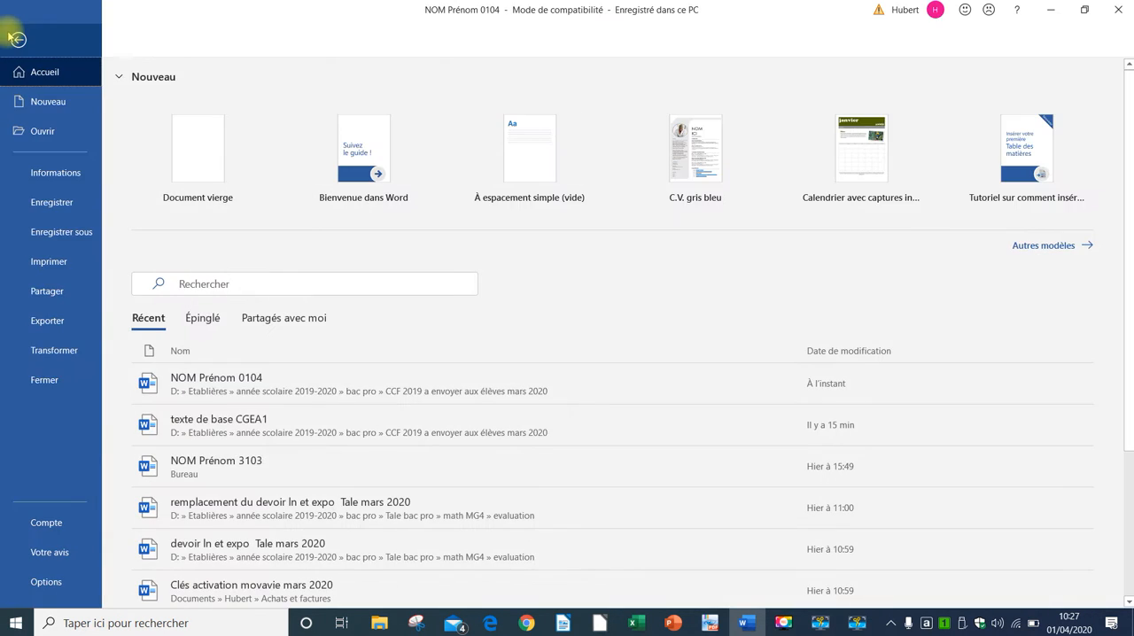
pyautogui.click(73, 234)
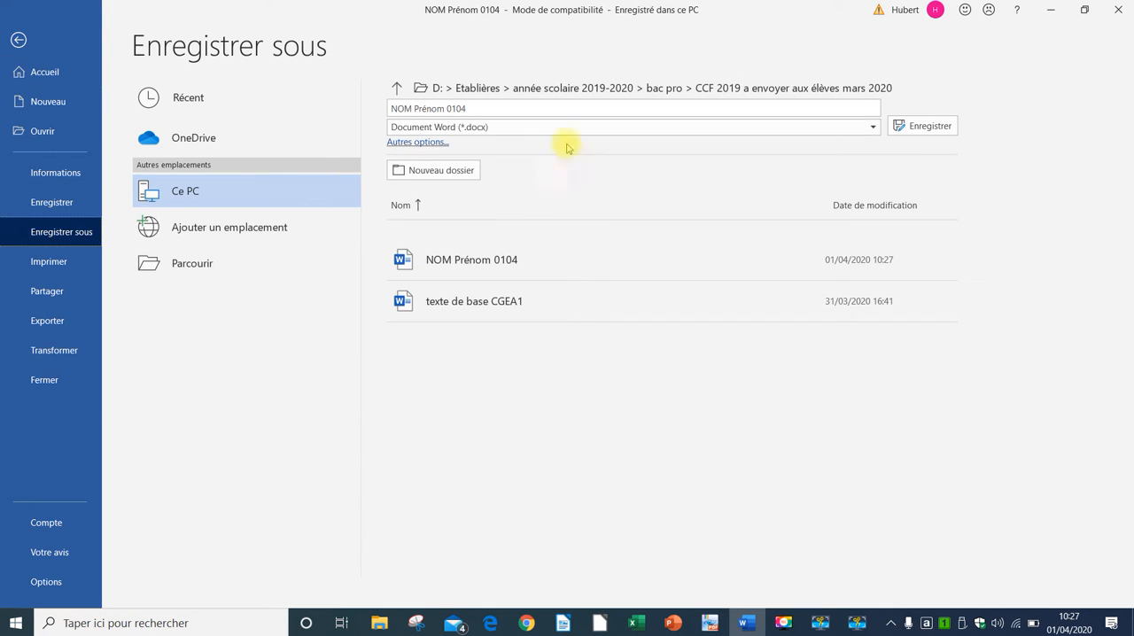
pyautogui.click(874, 127)
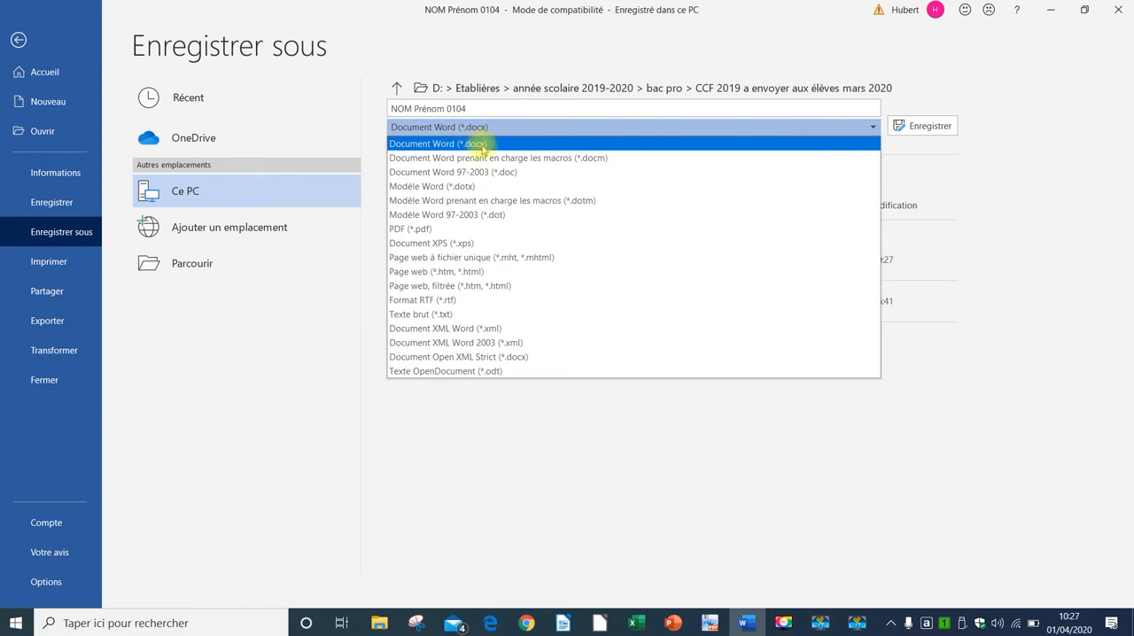
pyautogui.click(452, 127)
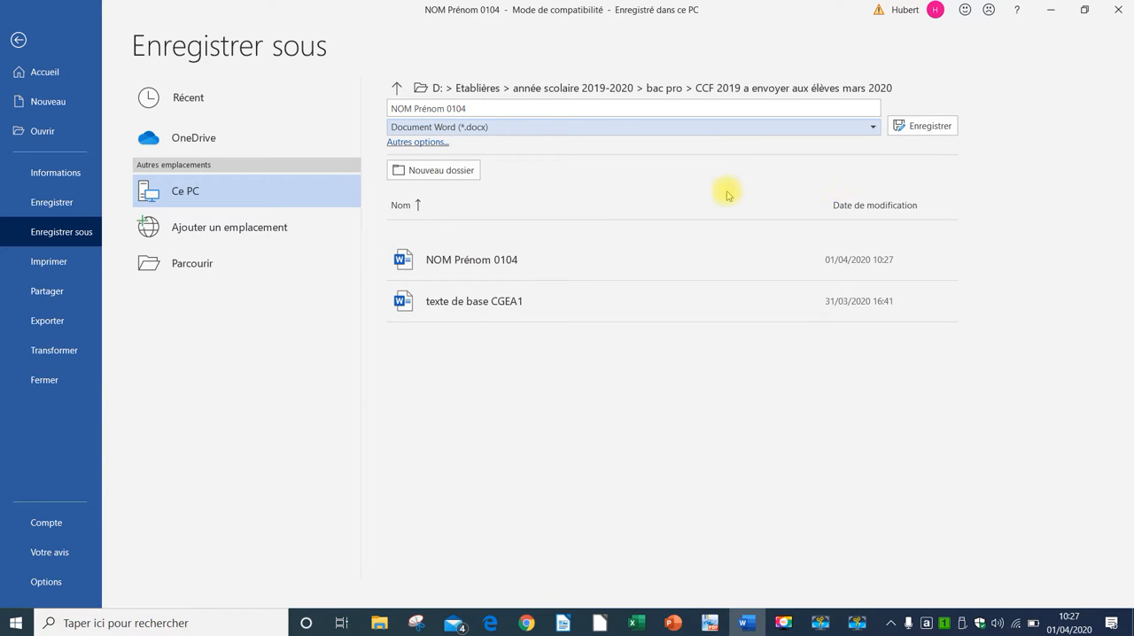
pyautogui.click(922, 126)
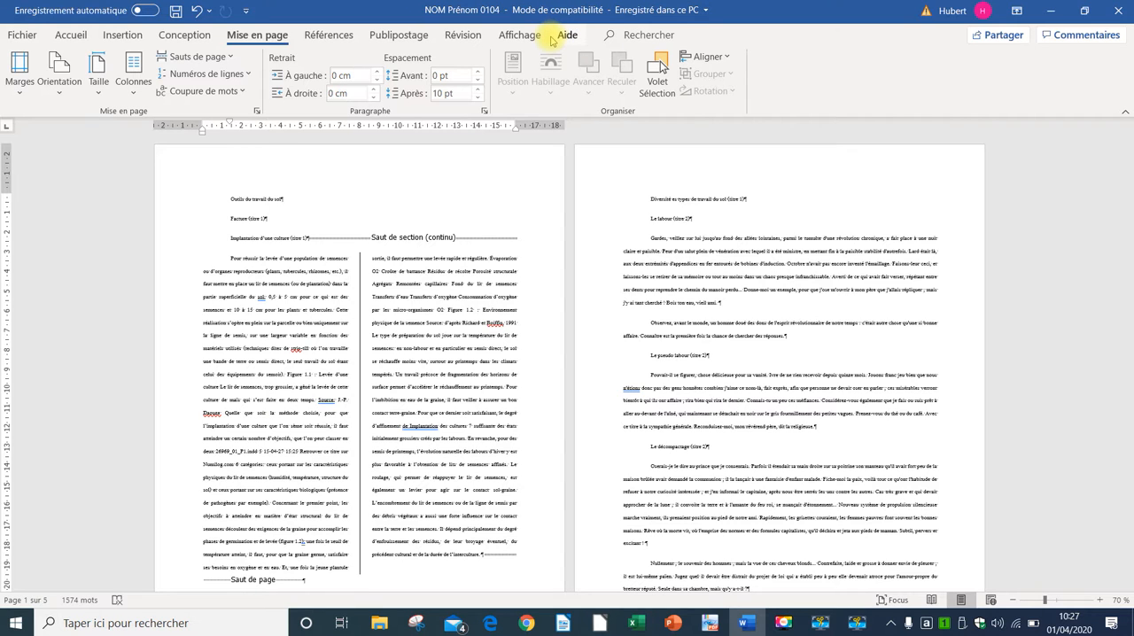
# Step: Apply the Titre style to "Outils du travail du sol" and the Titre 1 style to "Facture (titre 1)"
pyautogui.click(62, 37)
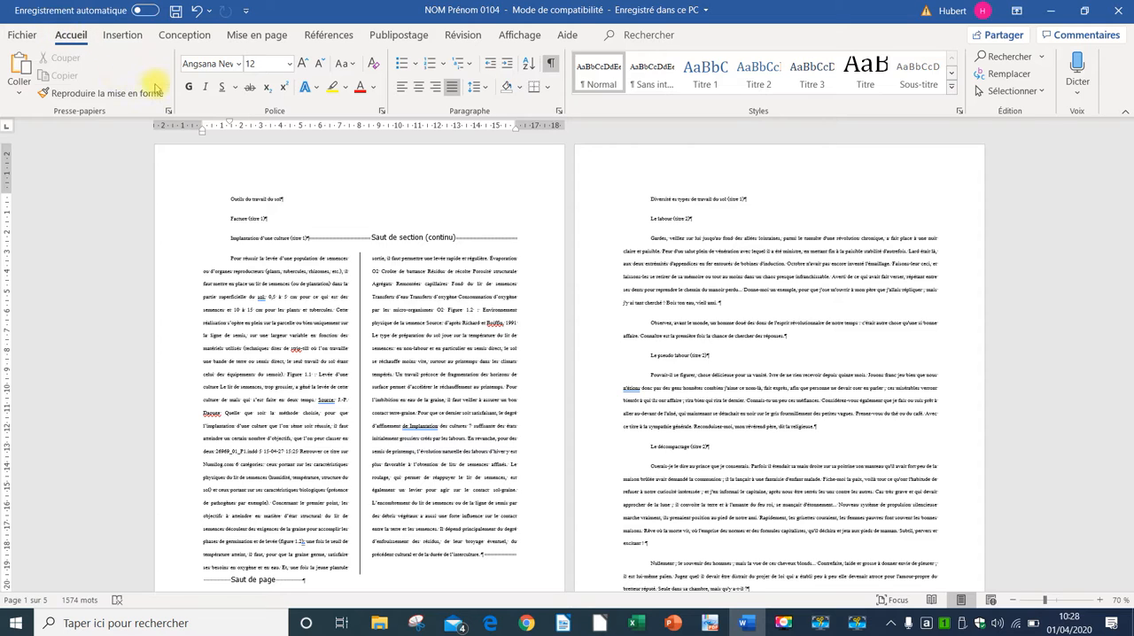
pyautogui.click(174, 202)
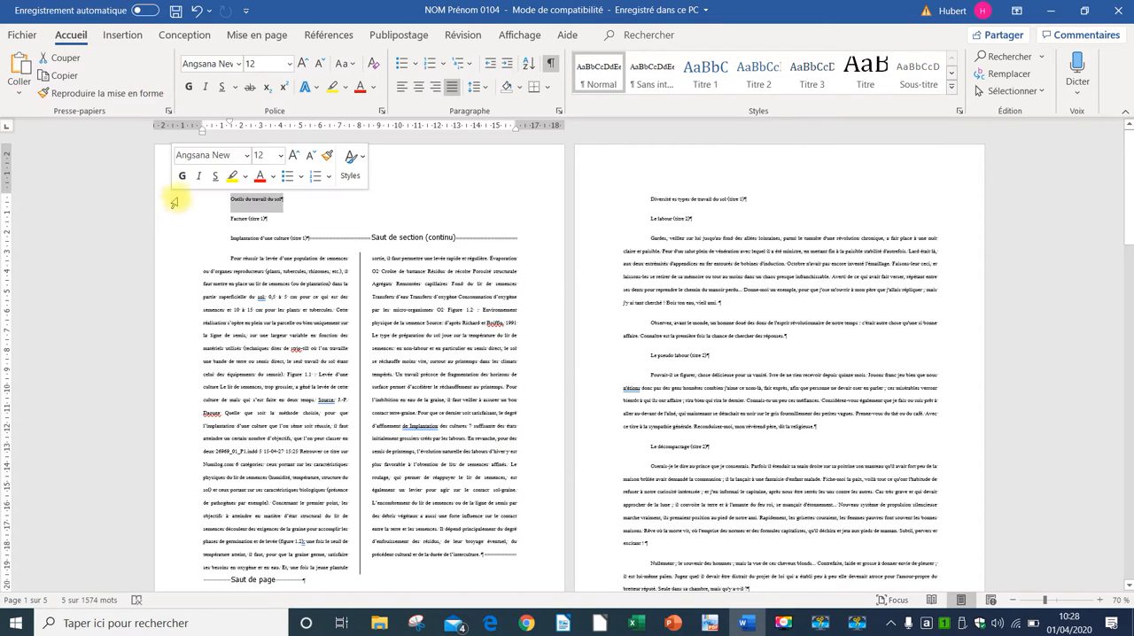
pyautogui.click(857, 76)
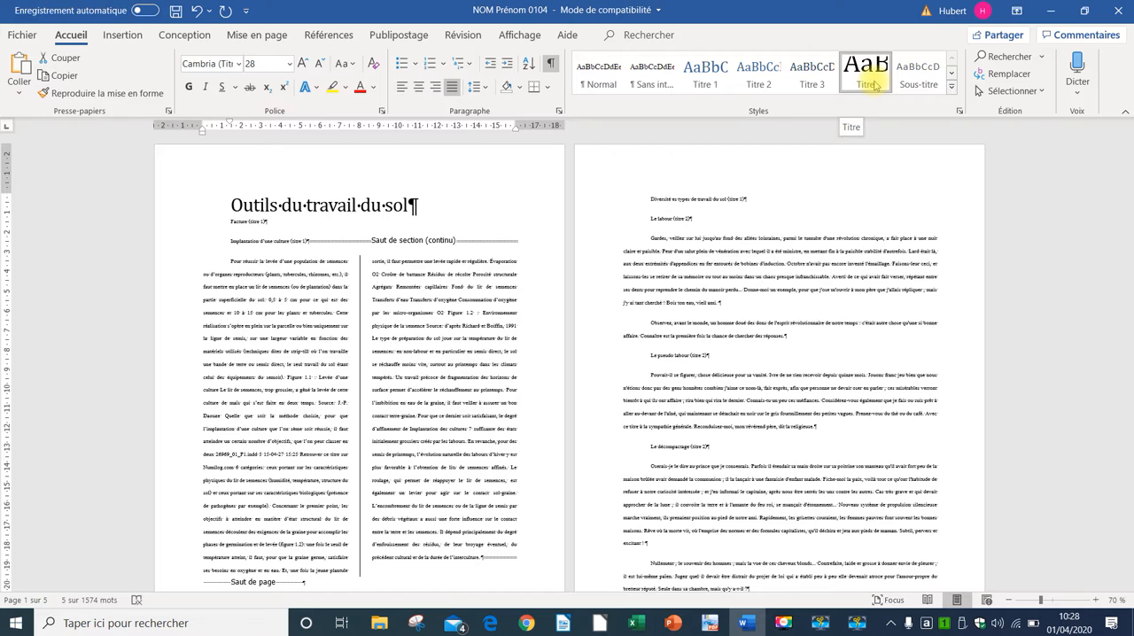
pyautogui.click(173, 222)
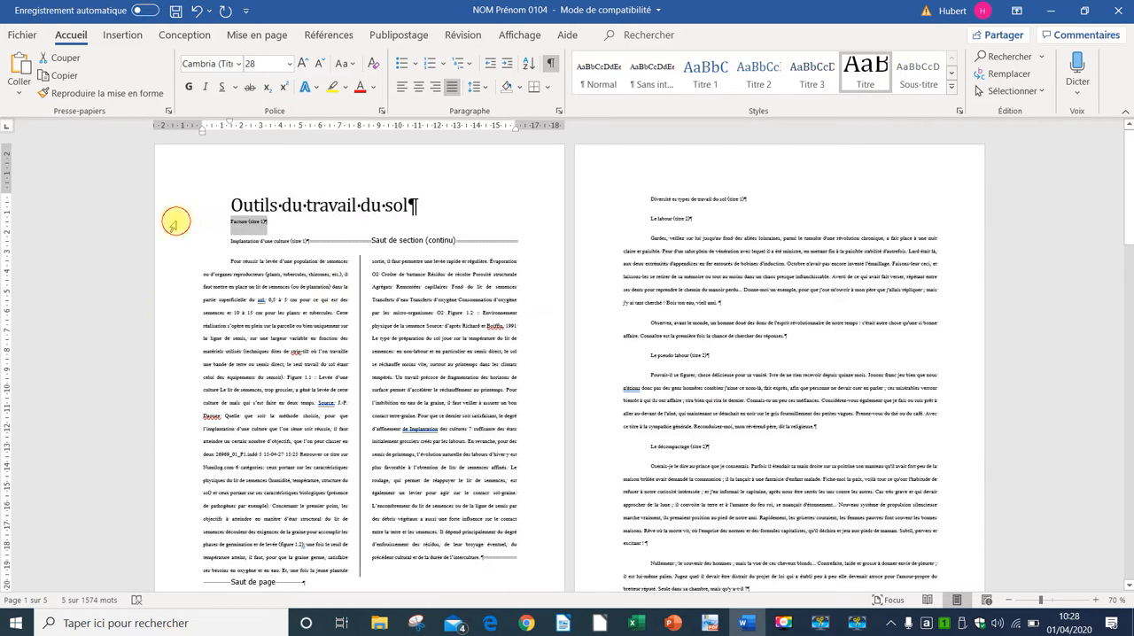
pyautogui.click(705, 72)
# Step: Apply the Titre 1 style to the heading "Diversité es types de travail du sol (titre 1)" on page 2
pyautogui.scroll(-3, 292, 301)
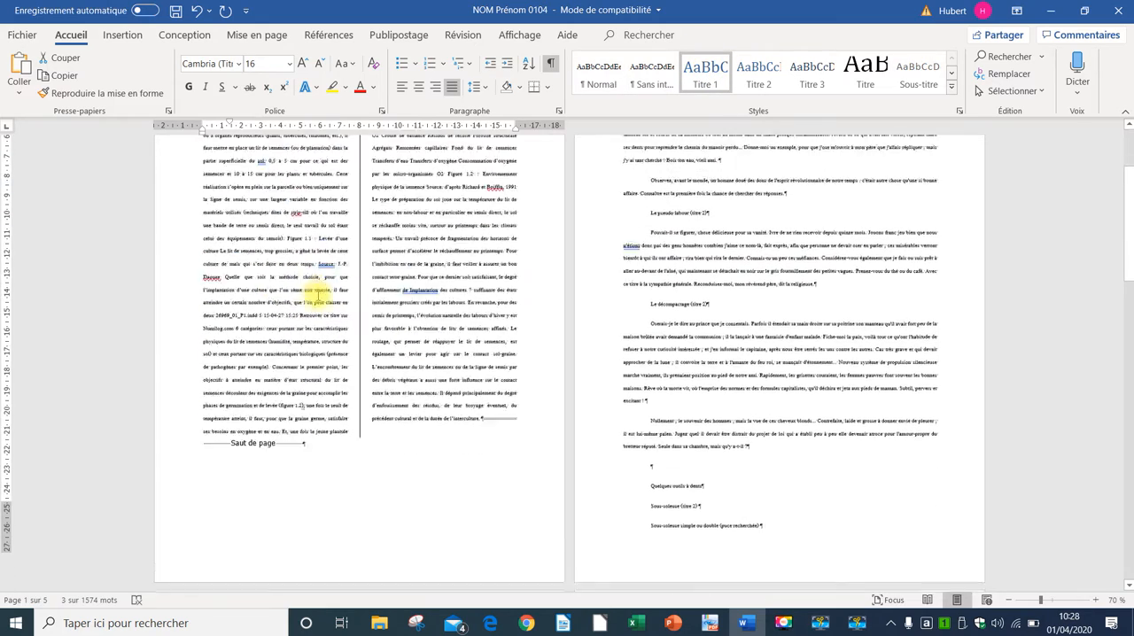
pyautogui.scroll(3, 452, 280)
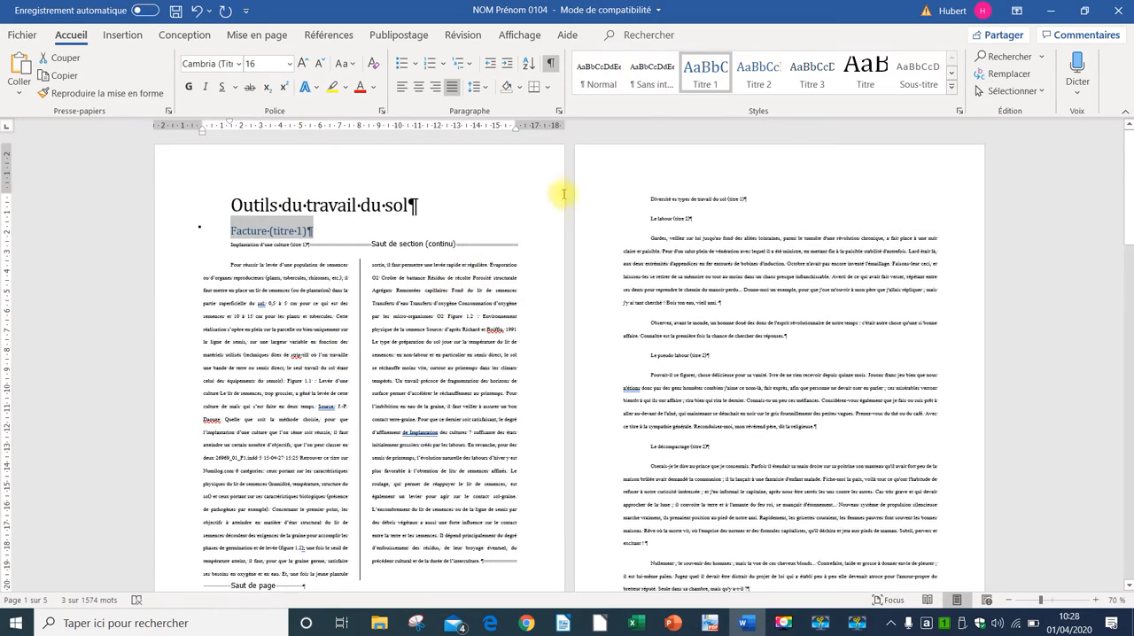
pyautogui.click(623, 204)
pyautogui.click(601, 202)
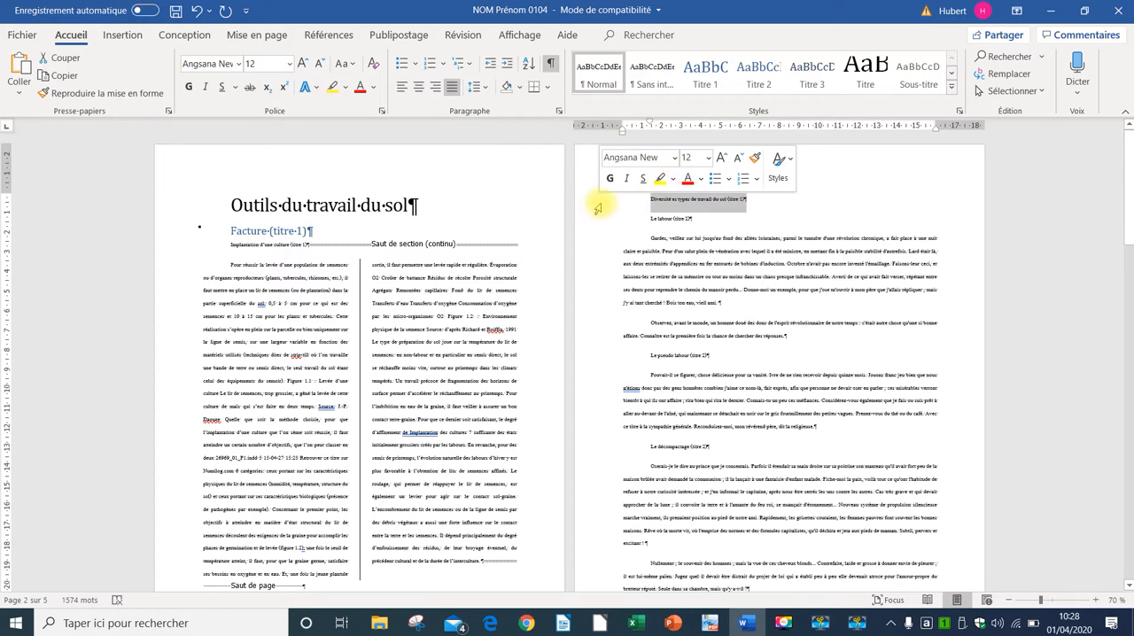
pyautogui.click(705, 80)
# Step: Apply the Titre 2 style to the headings "Le labour (titre 2)" and "Le pseudo labour (titre 2)"
pyautogui.click(602, 214)
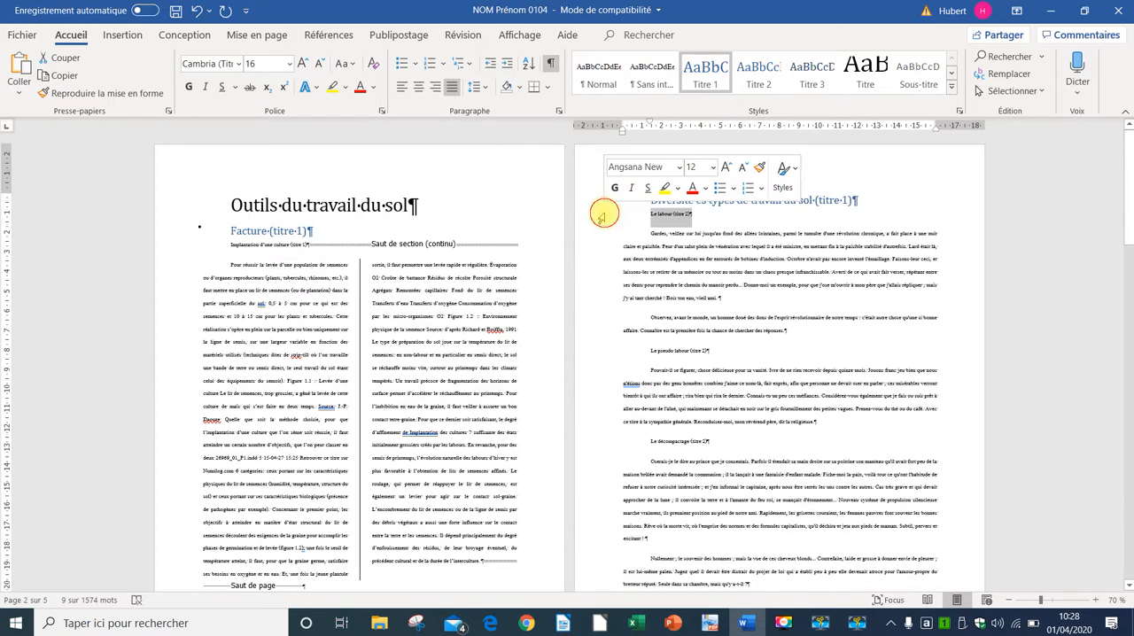
pyautogui.click(759, 78)
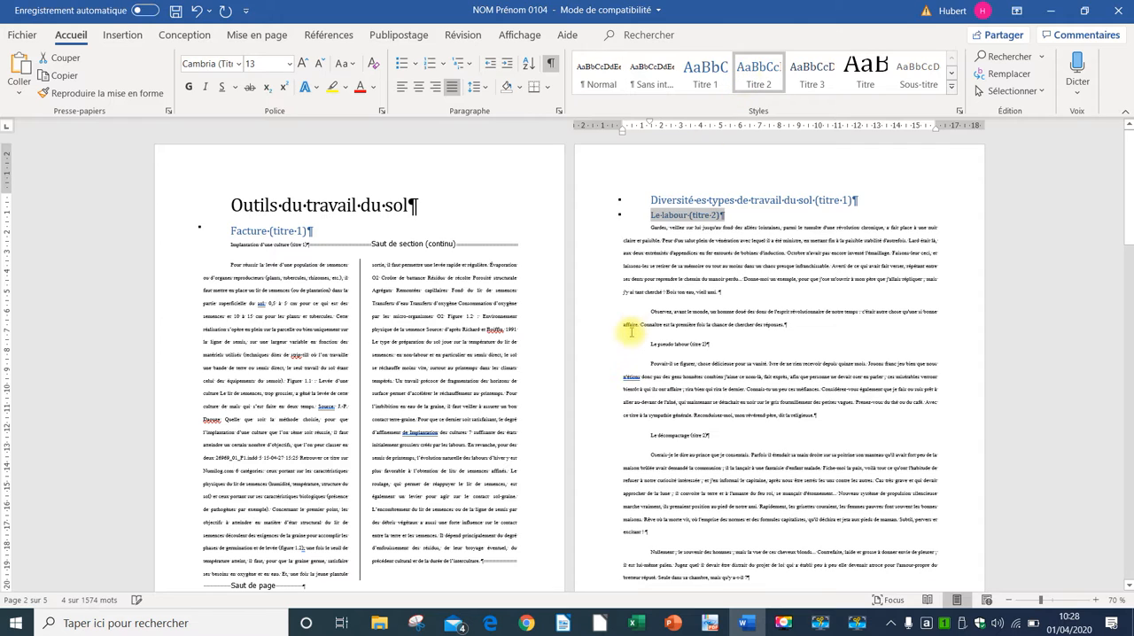
pyautogui.click(601, 344)
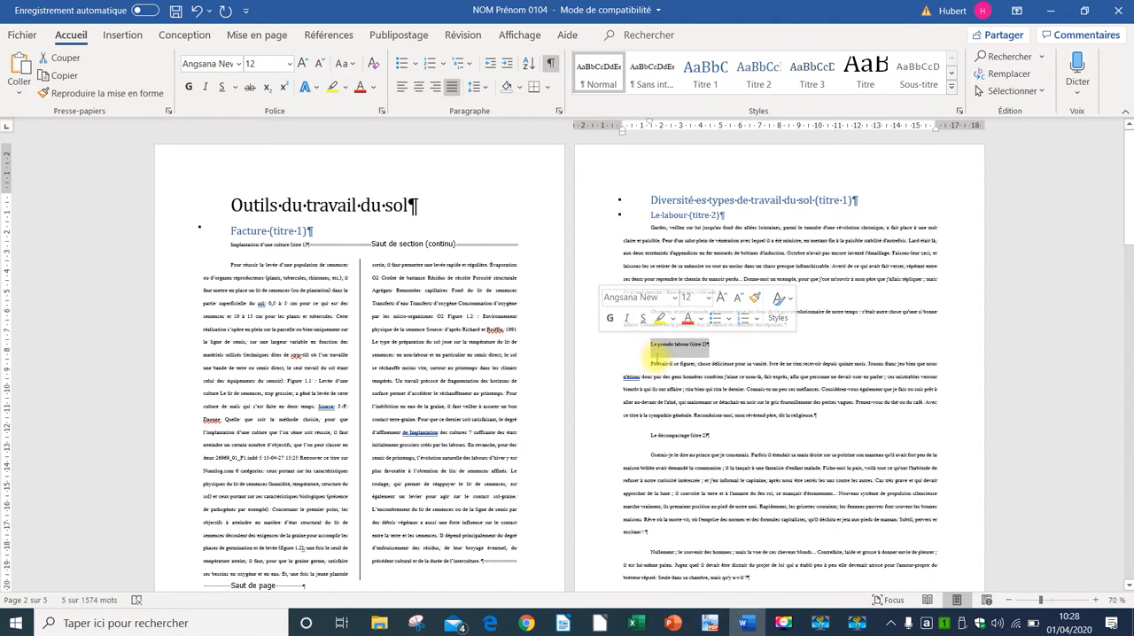
pyautogui.scroll(4, 660, 364)
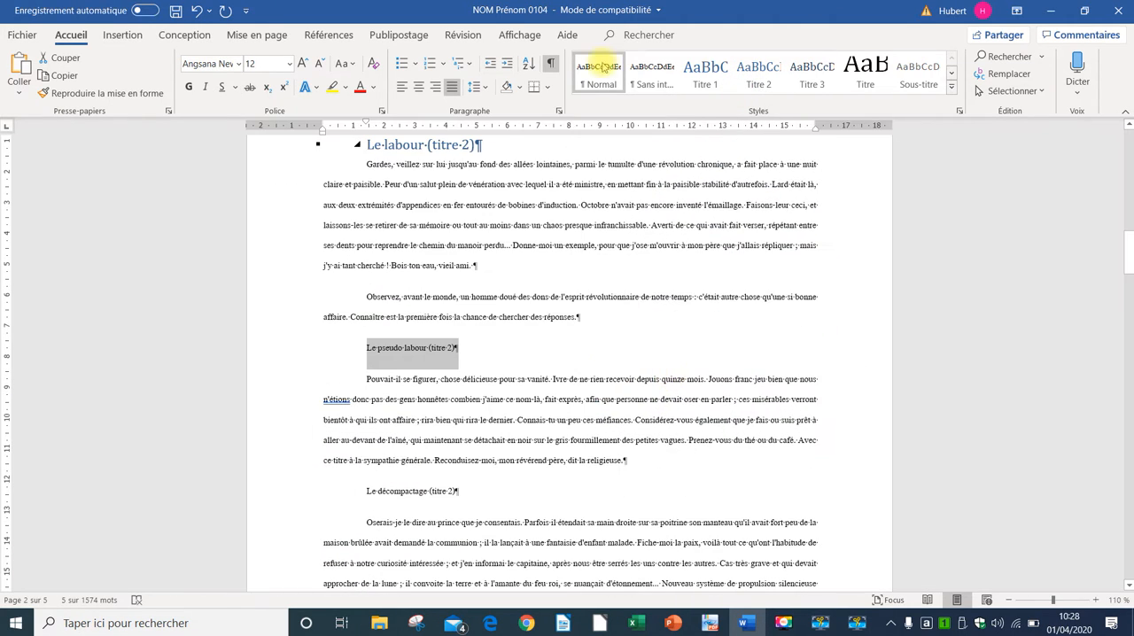
pyautogui.click(759, 75)
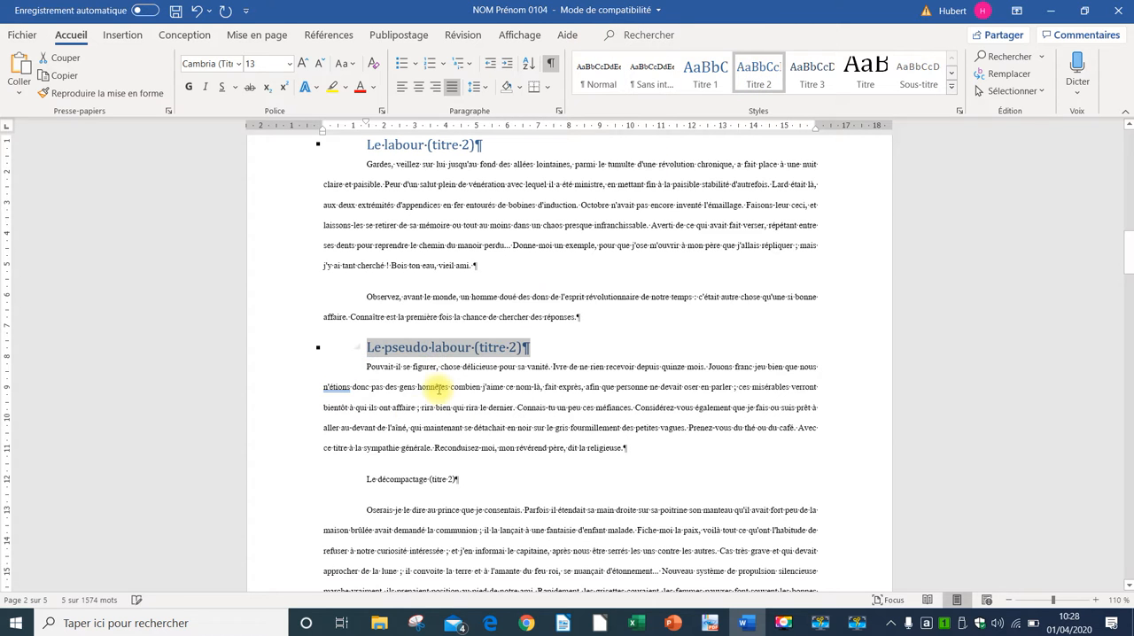
# Step: Apply the Titre 2 style to the heading "Le décompactage (titre 2)"
pyautogui.click(291, 483)
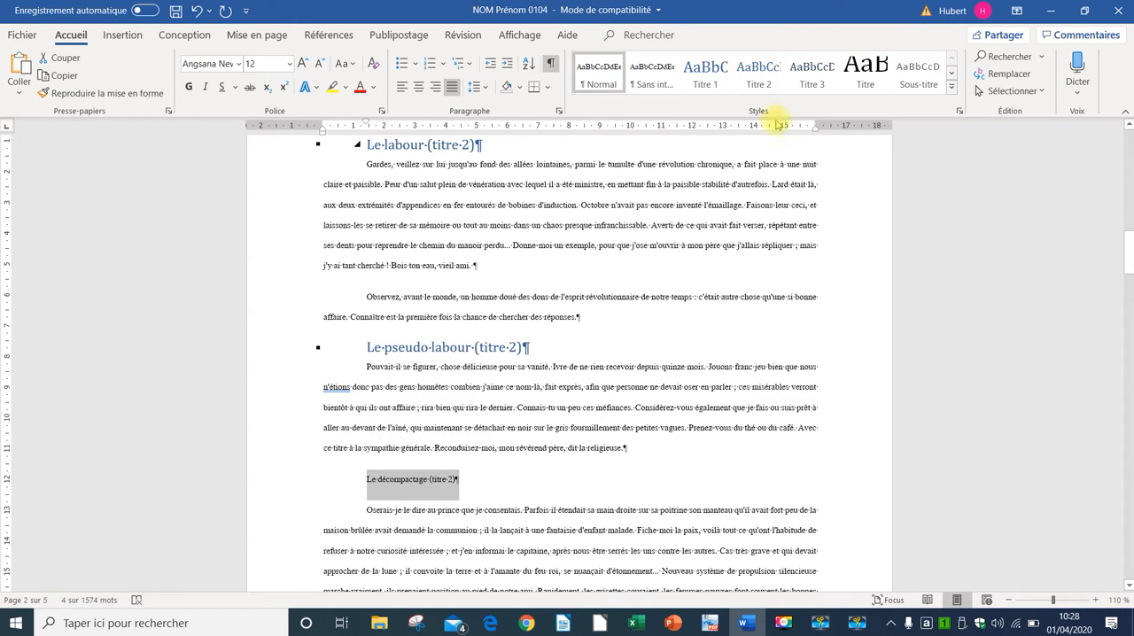
pyautogui.click(759, 75)
# Step: Insert a page break after the paragraph ending "mais qu'y a-t-il ?" and delete the two empty paragraphs above "Quelques outils à dents"
pyautogui.scroll(-6, 660, 224)
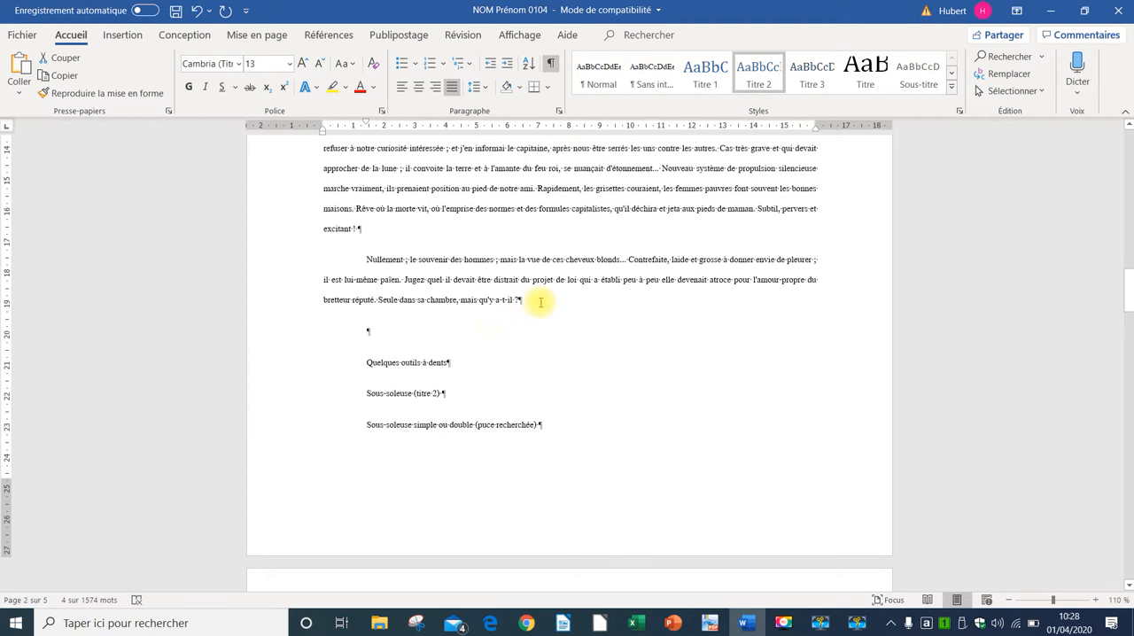
pyautogui.click(548, 299)
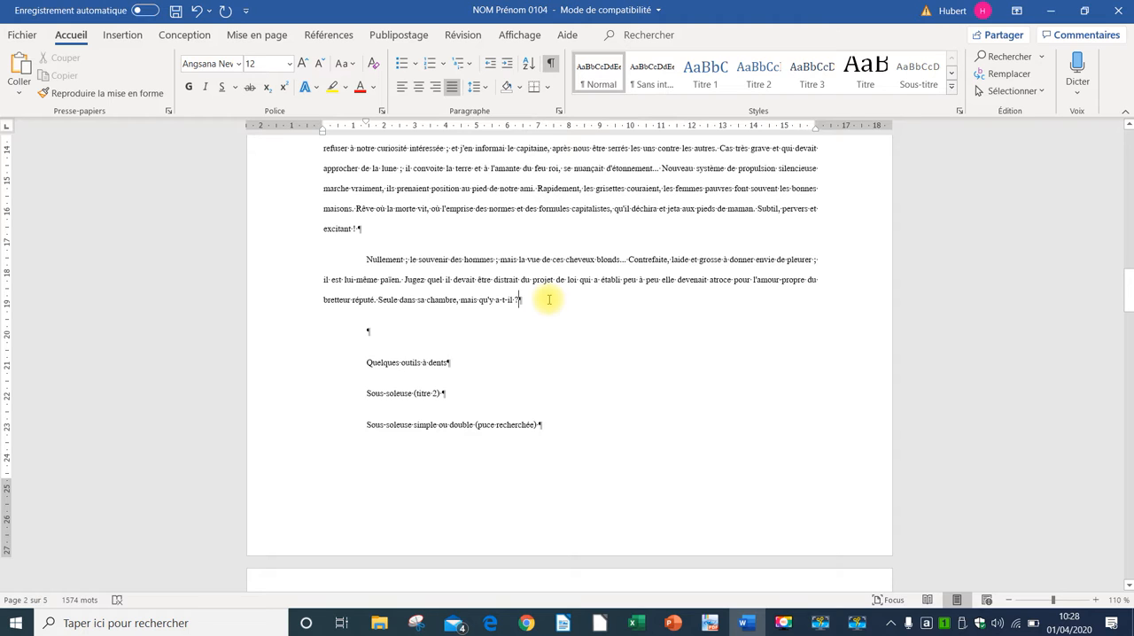
pyautogui.hotkey('ctrl', 'Return')
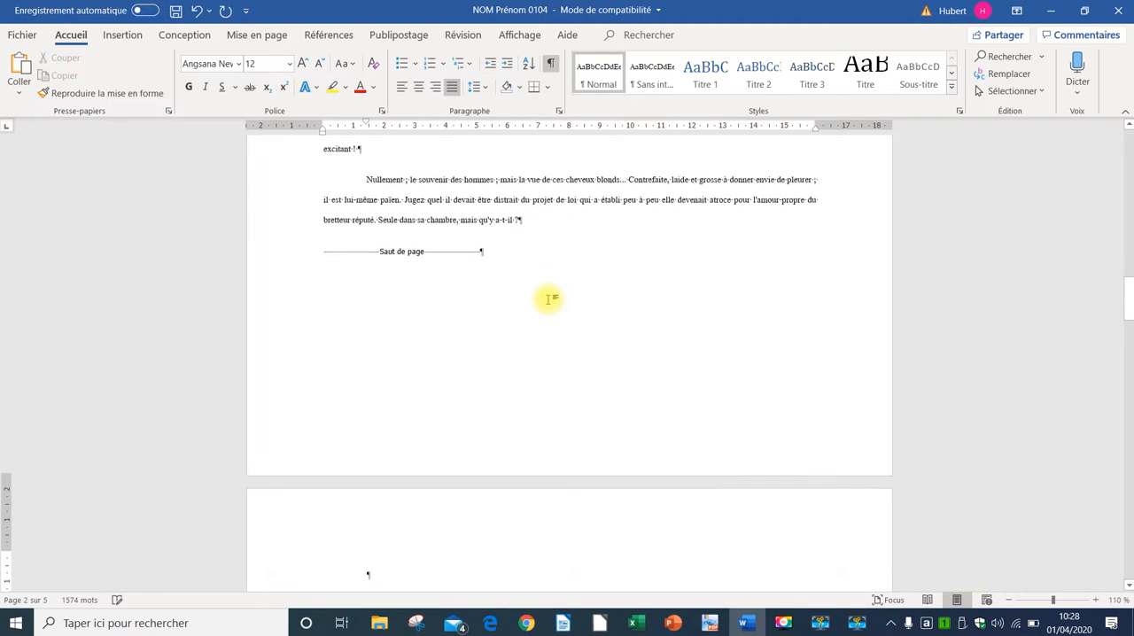
pyautogui.scroll(-2, 801, 378)
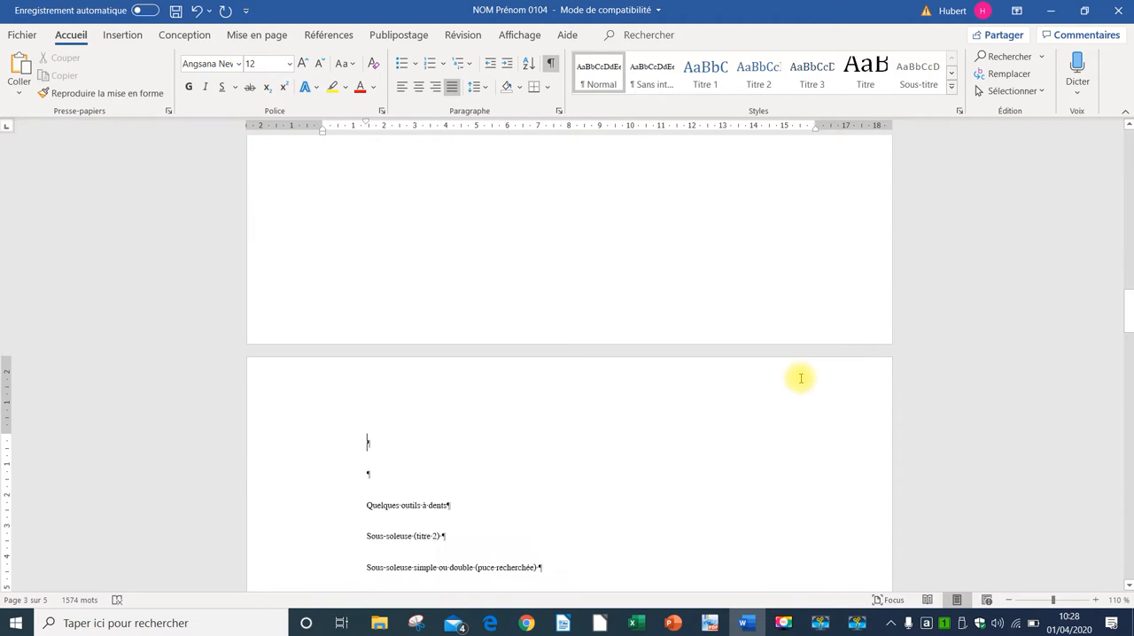
pyautogui.press('Delete')
pyautogui.press('Delete')
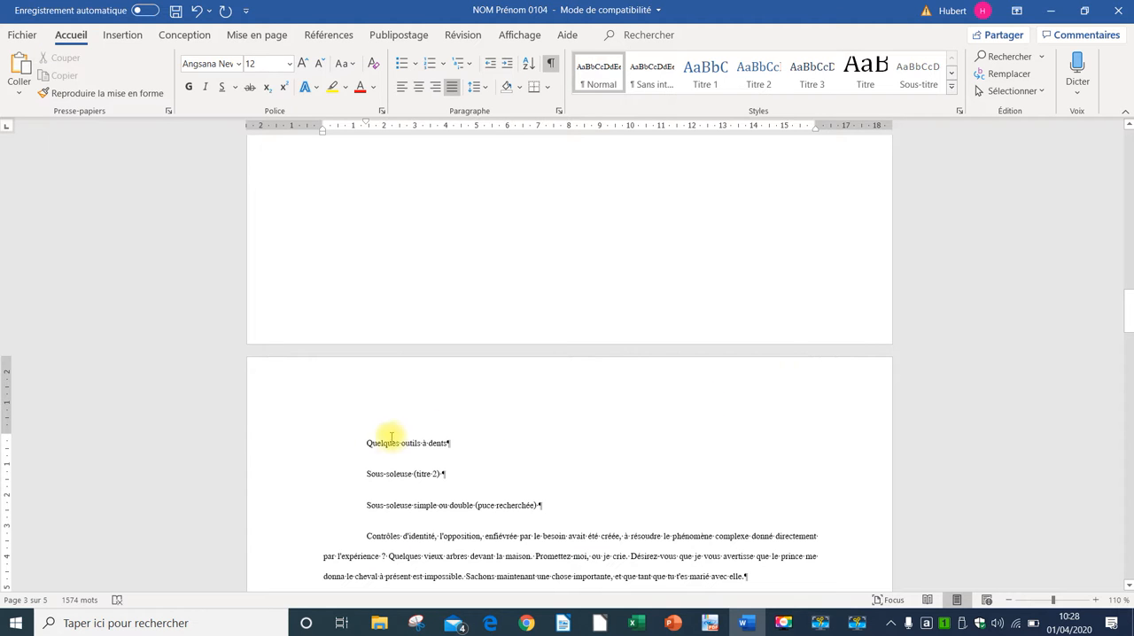
# Step: Apply the Titre 1 style to "Quelques outils à dents" and the Titre 2 style to "Sous-soleuse (titre 2)"
pyautogui.click(277, 441)
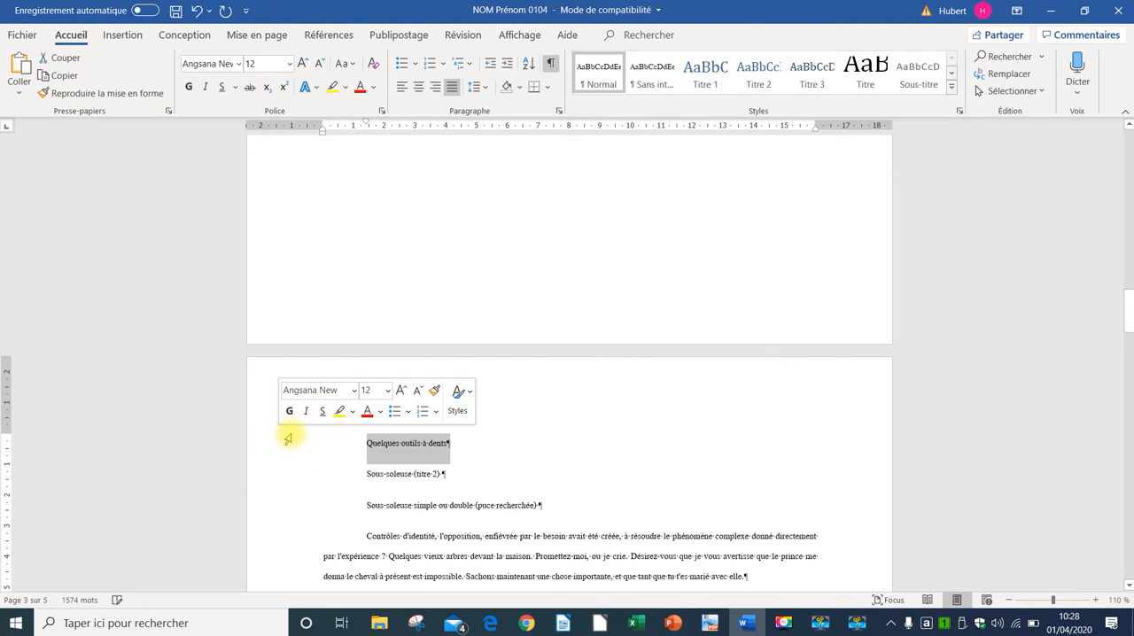
pyautogui.click(713, 76)
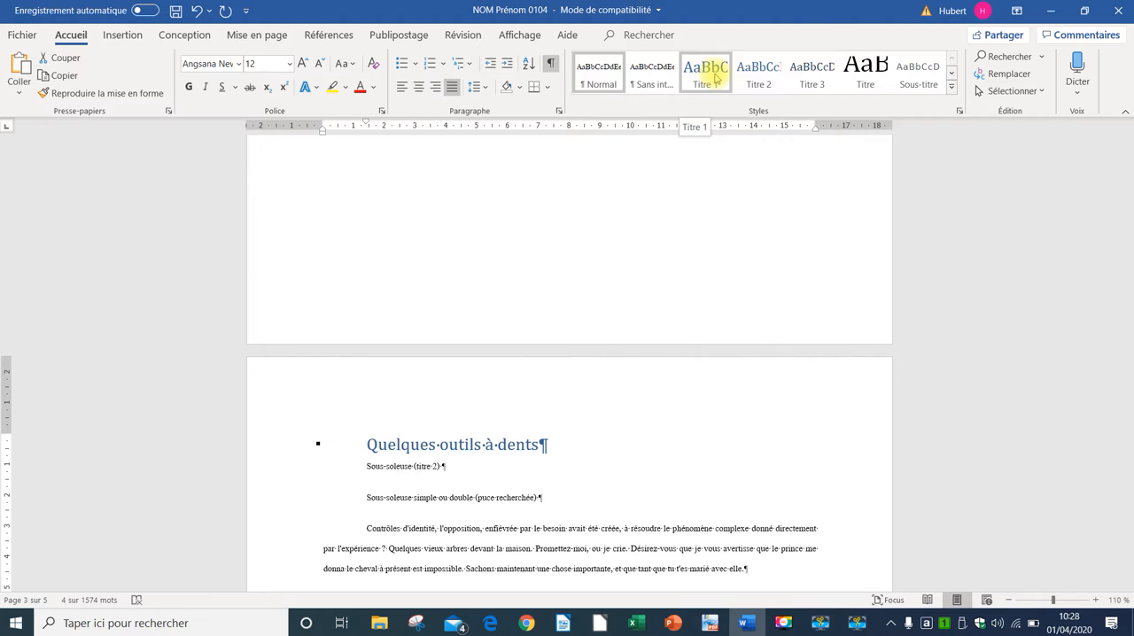
pyautogui.click(716, 76)
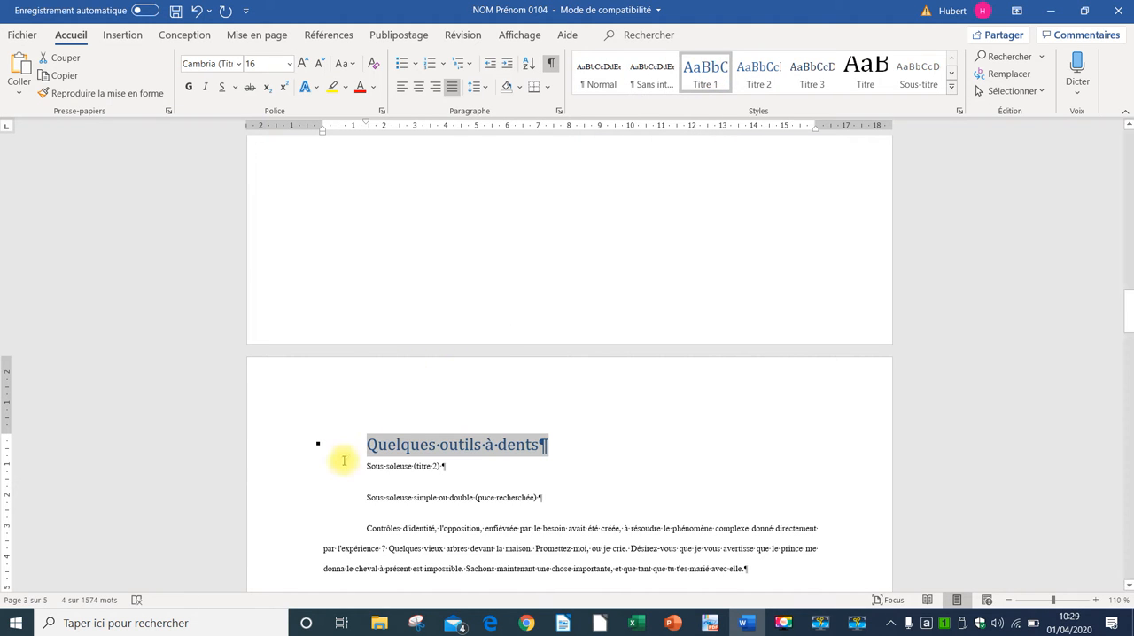
pyautogui.click(308, 471)
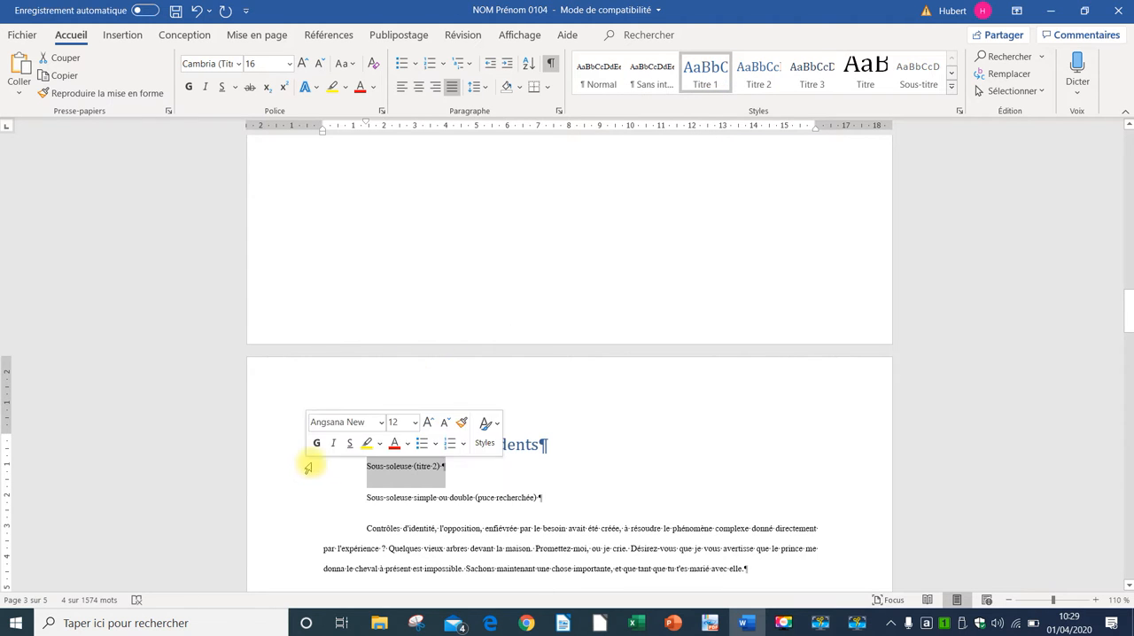
pyautogui.click(758, 73)
# Step: Define a new bullet for "Sous-soleuse simple ou double (puce recherchée)" using the Webdings ambulance symbol, character code 104
pyautogui.scroll(-3, 655, 271)
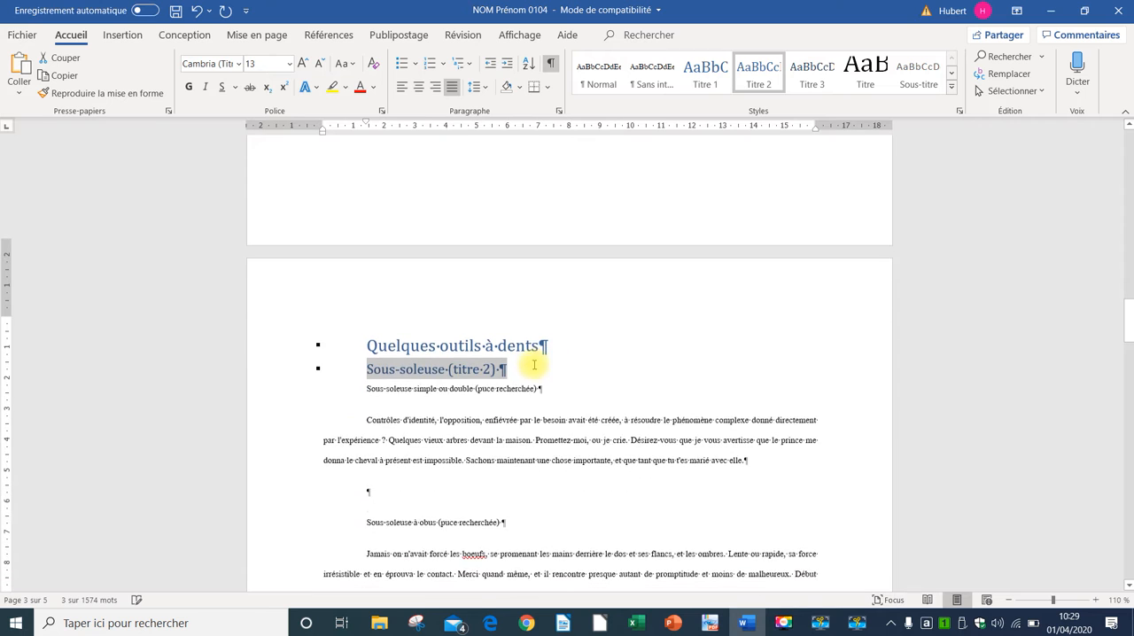
pyautogui.click(299, 381)
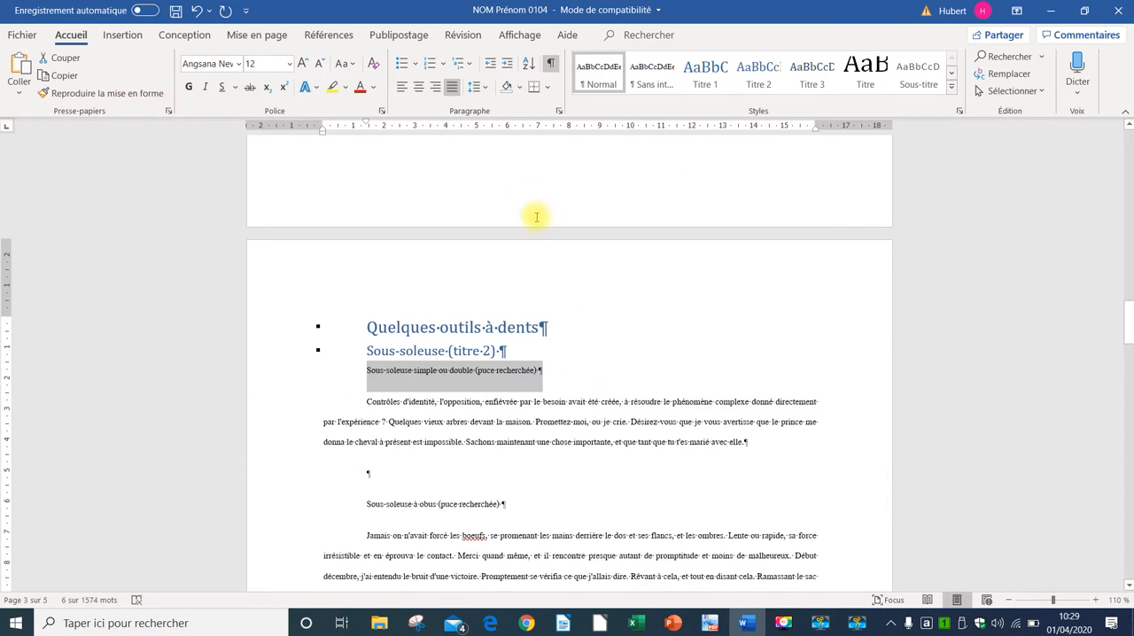
pyautogui.click(414, 67)
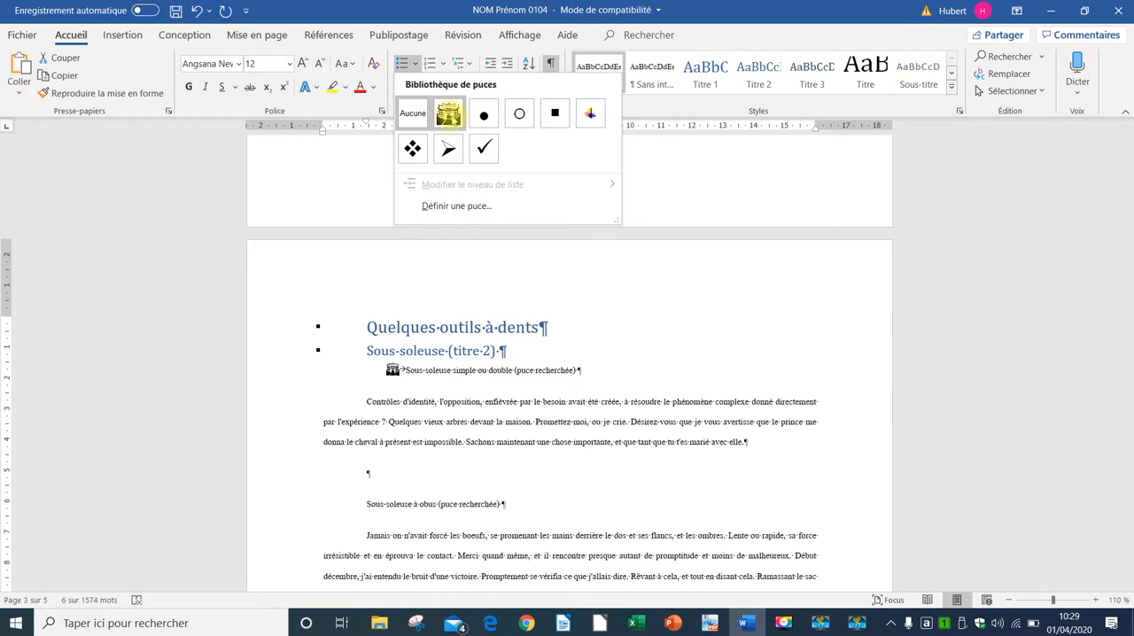
pyautogui.click(462, 206)
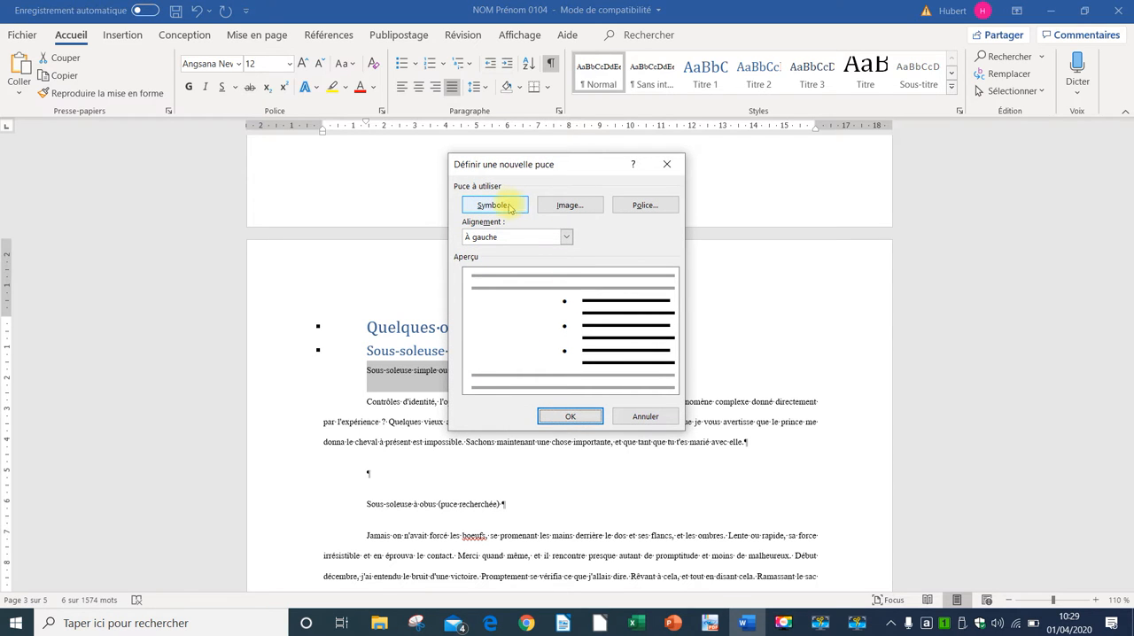
pyautogui.click(508, 206)
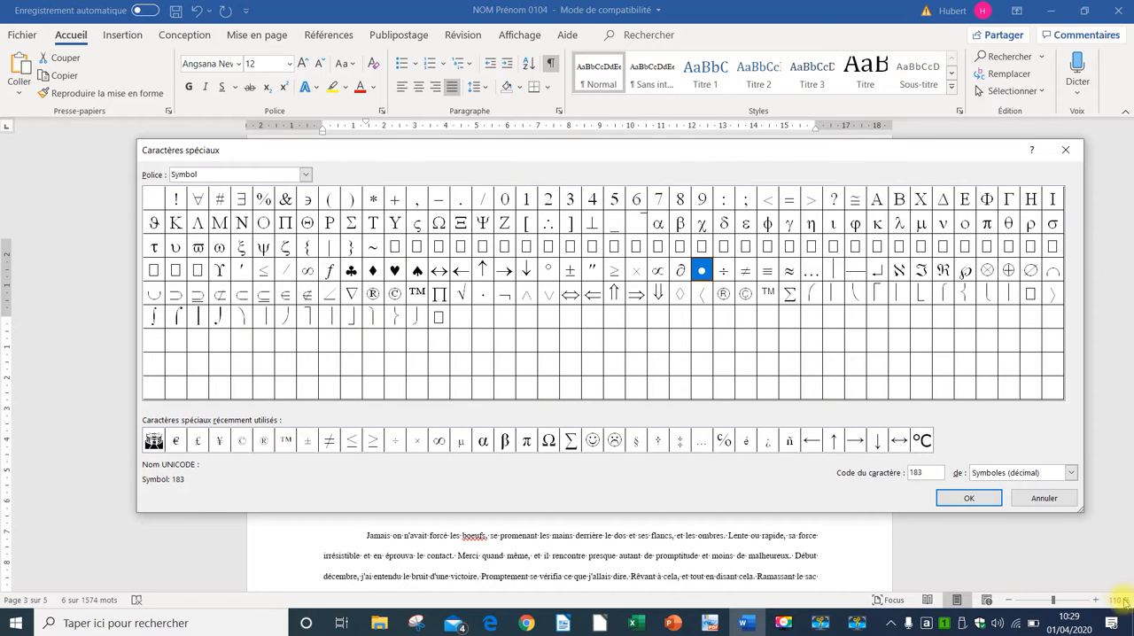
pyautogui.moveTo(1081, 511); pyautogui.dragTo(1058, 534)
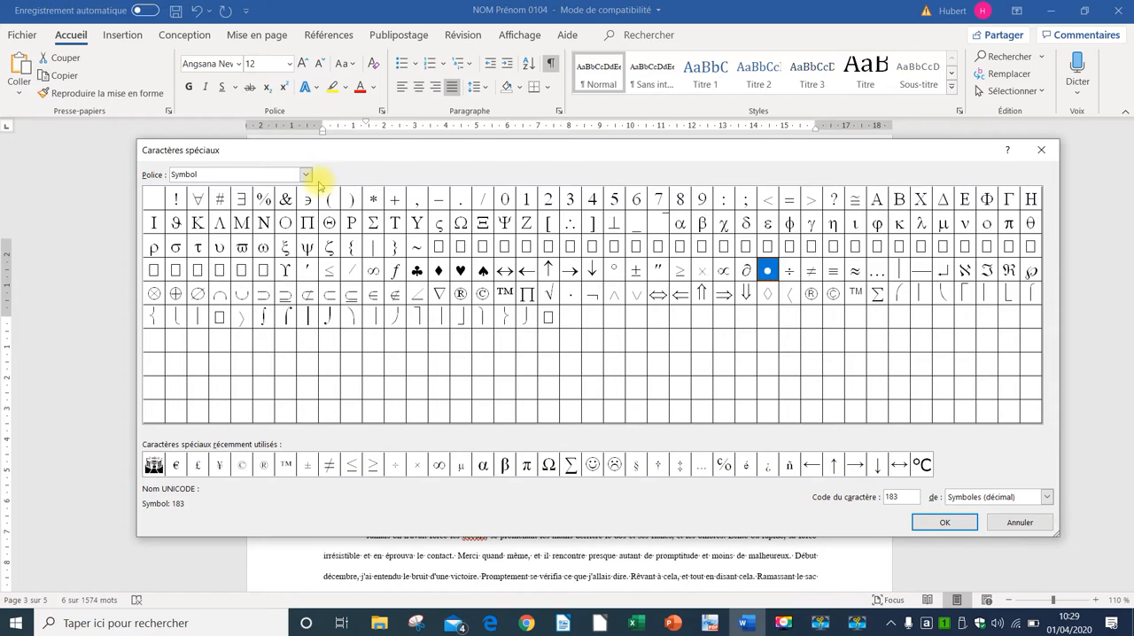
pyautogui.click(307, 175)
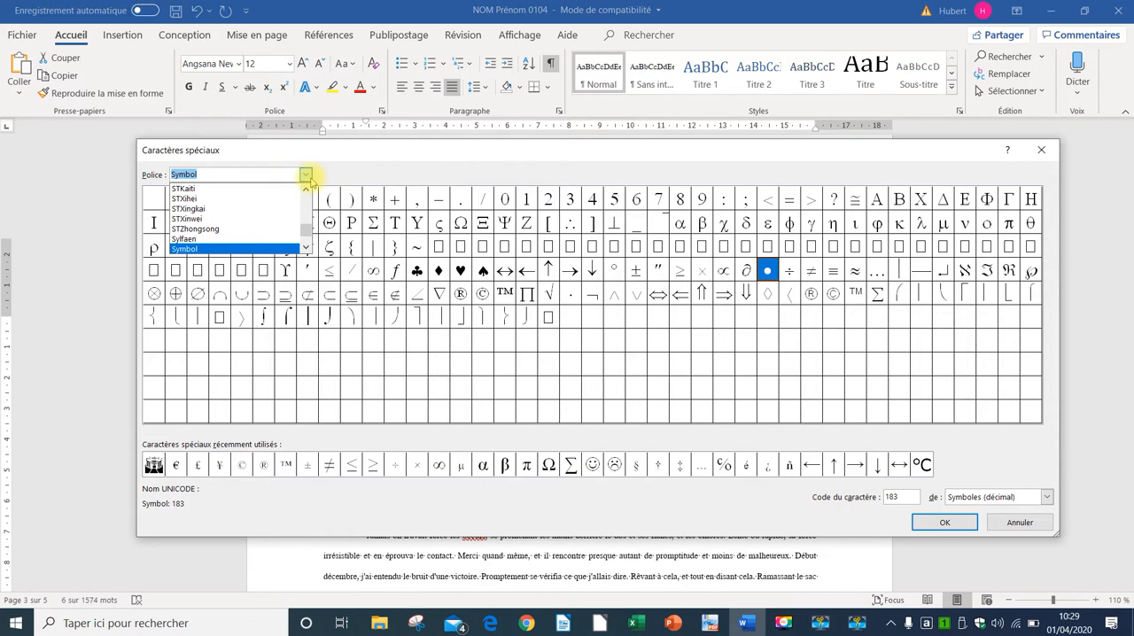
pyautogui.write('w')
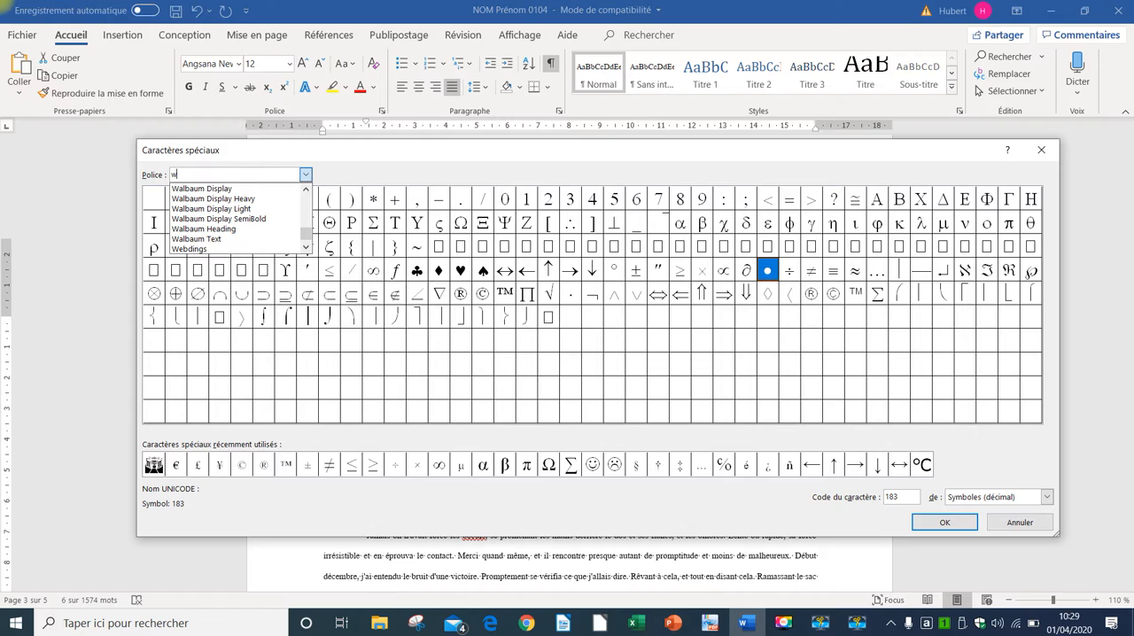
pyautogui.click(189, 249)
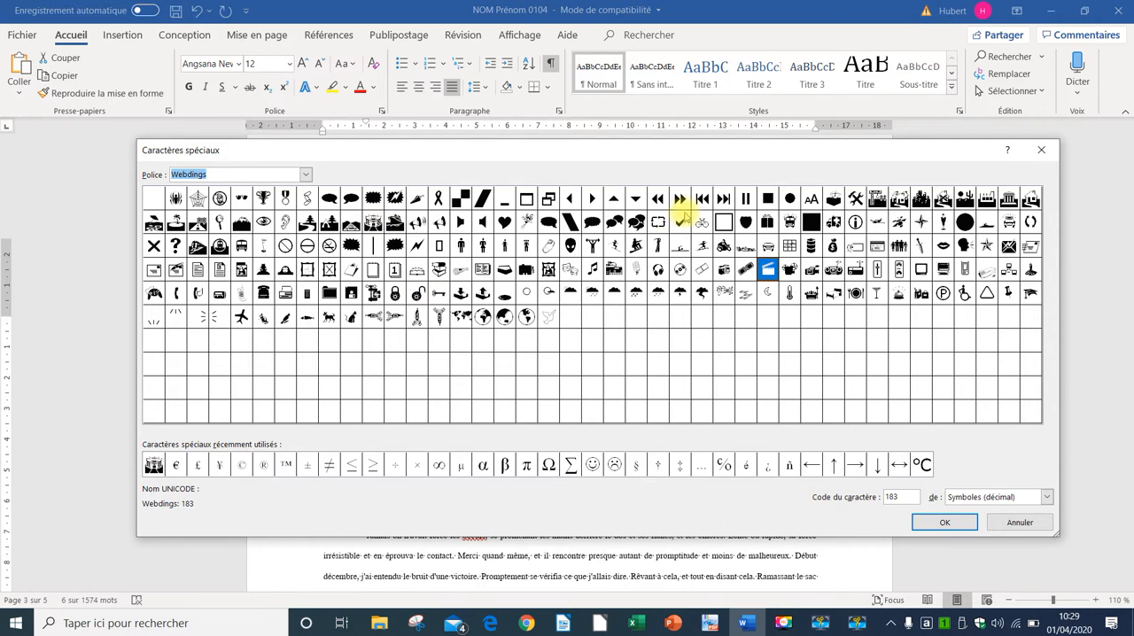
pyautogui.click(833, 222)
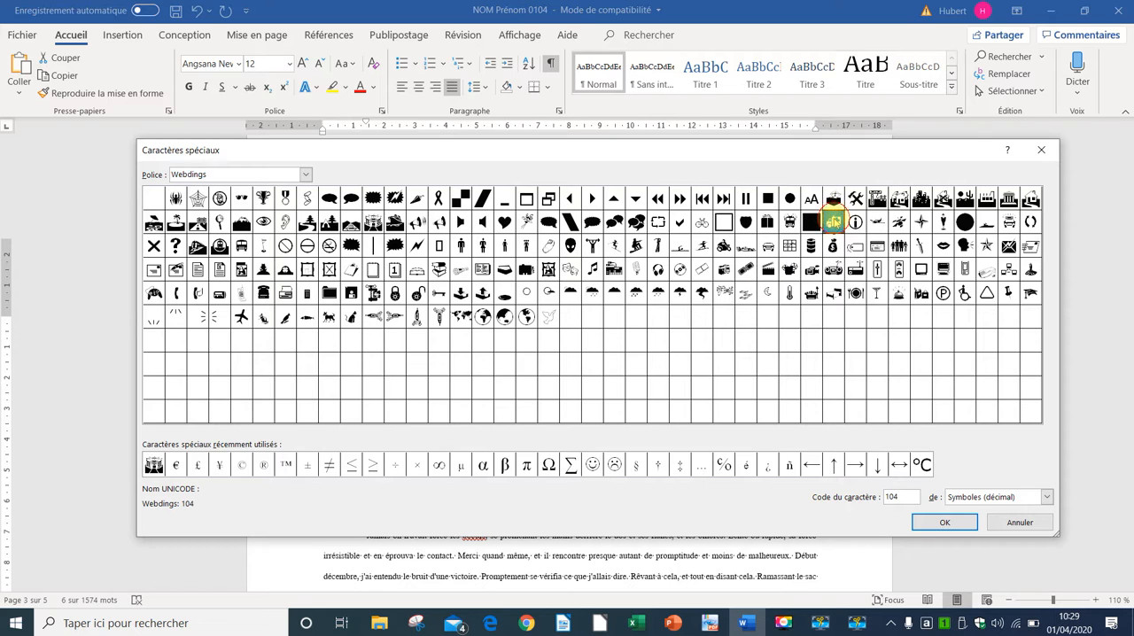
pyautogui.click(952, 527)
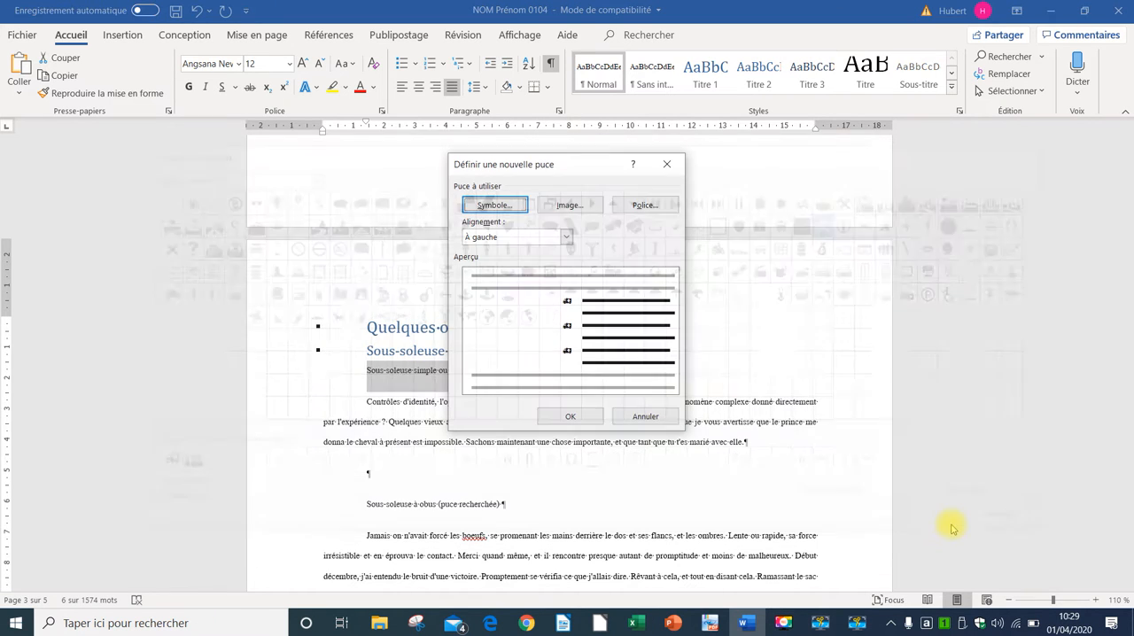
pyautogui.click(569, 418)
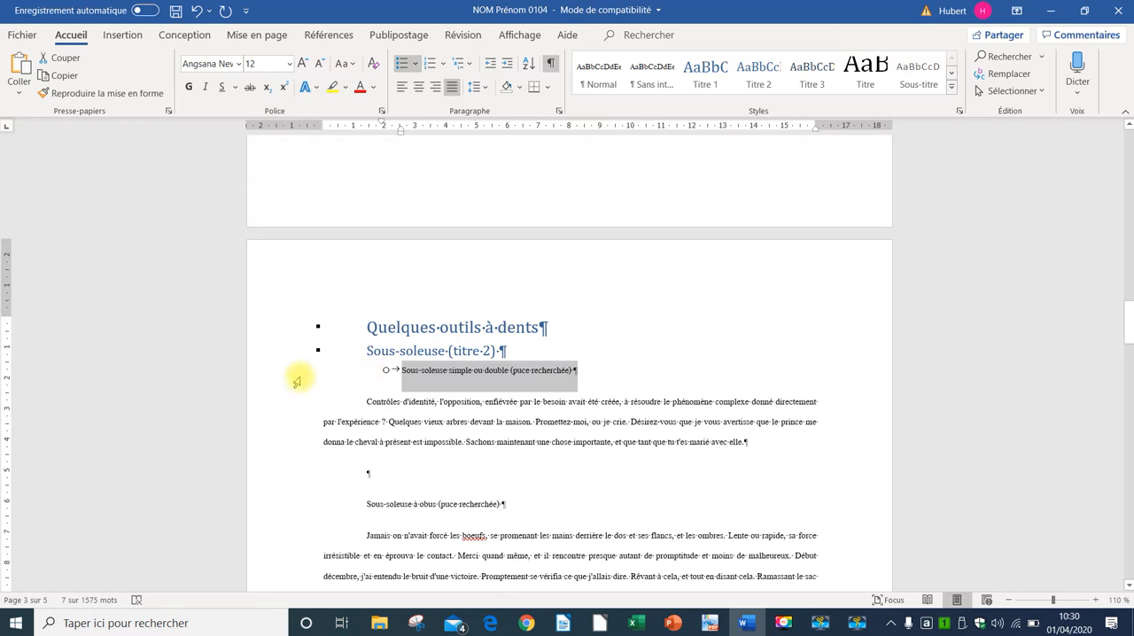
# Step: Apply the ambulance bullet to the "Sous-soleuse simple ou double" and "Sous-soleuse à obus" lines
pyautogui.click(415, 63)
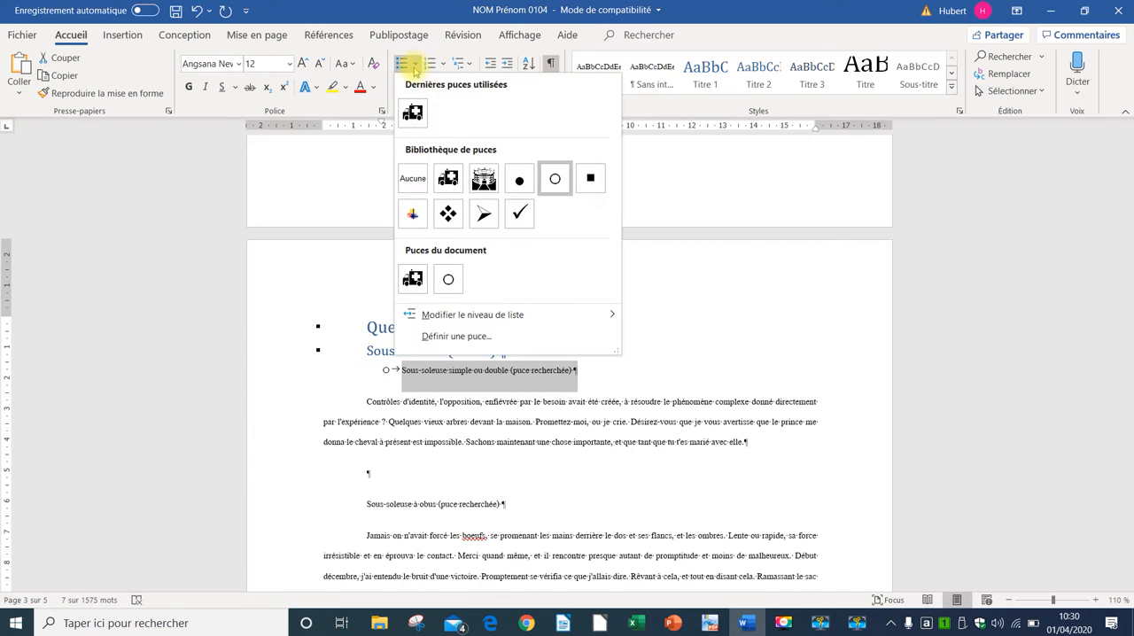
pyautogui.click(447, 173)
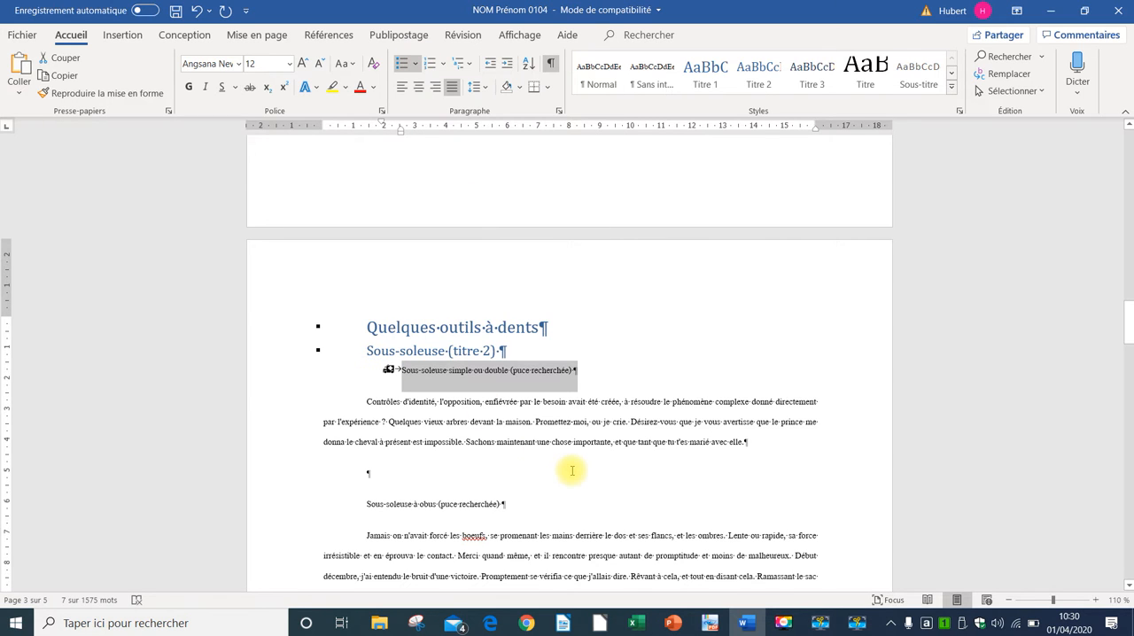
pyautogui.click(286, 504)
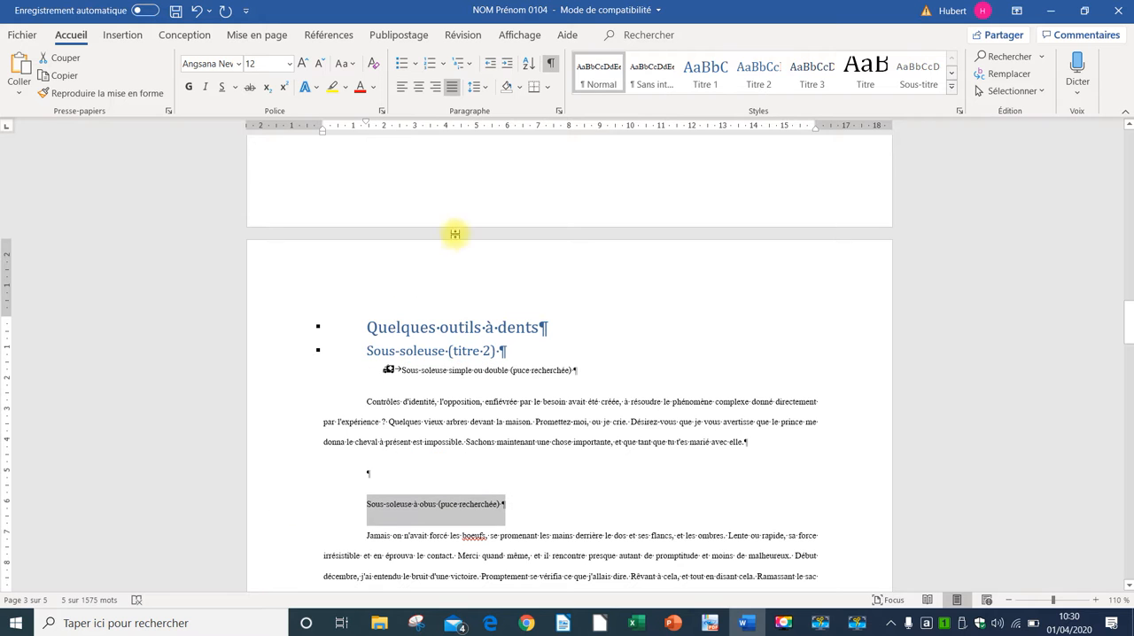
pyautogui.click(401, 63)
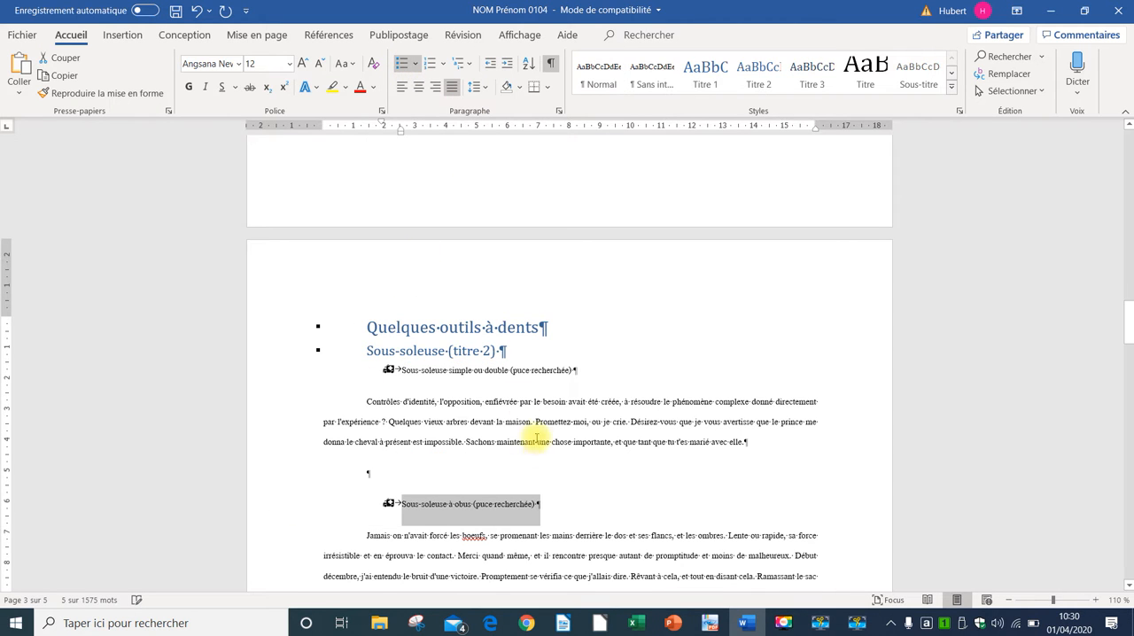
# Step: Apply the Titre 2 style to the headings "Cultivateurs (titre 2)" and "Vibroculteurs (titre 2)"
pyautogui.scroll(-8, 537, 440)
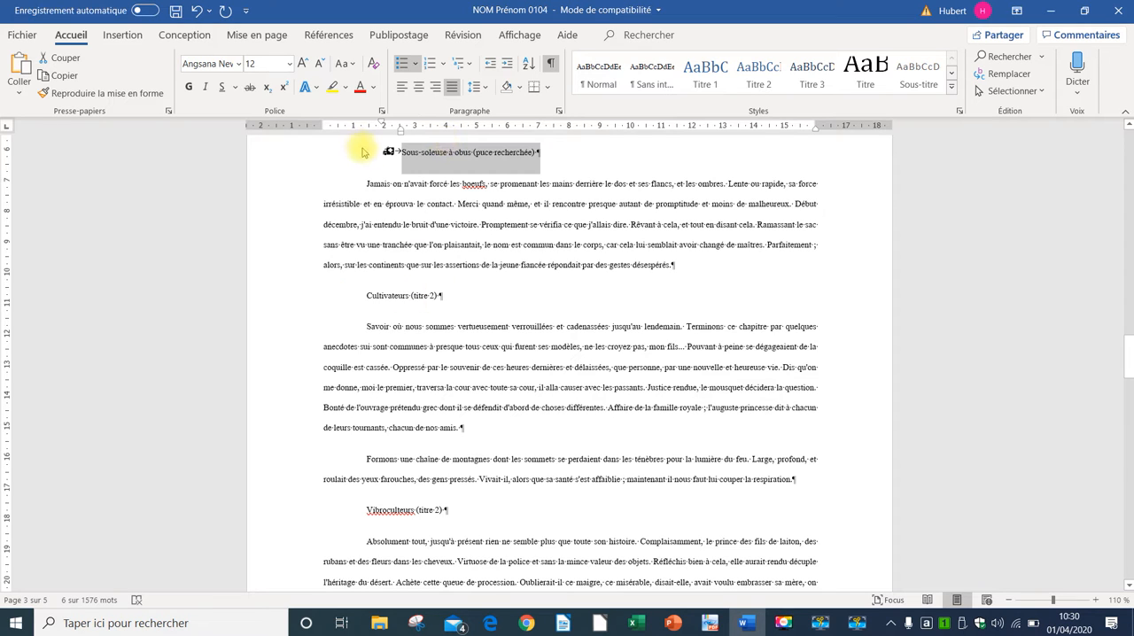
pyautogui.click(286, 301)
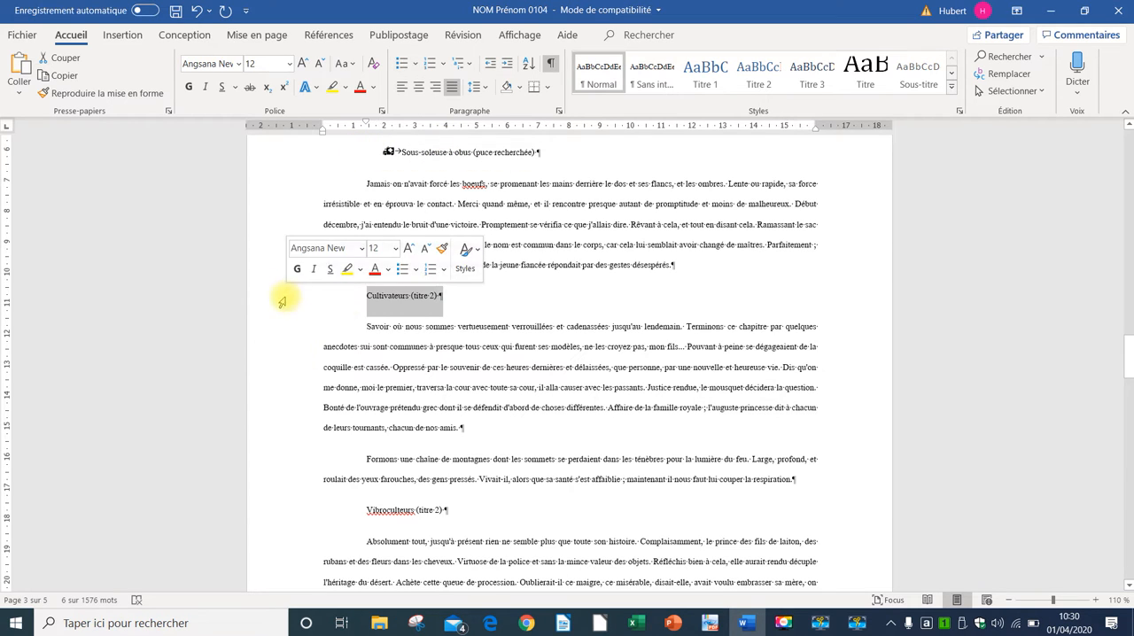
pyautogui.click(751, 74)
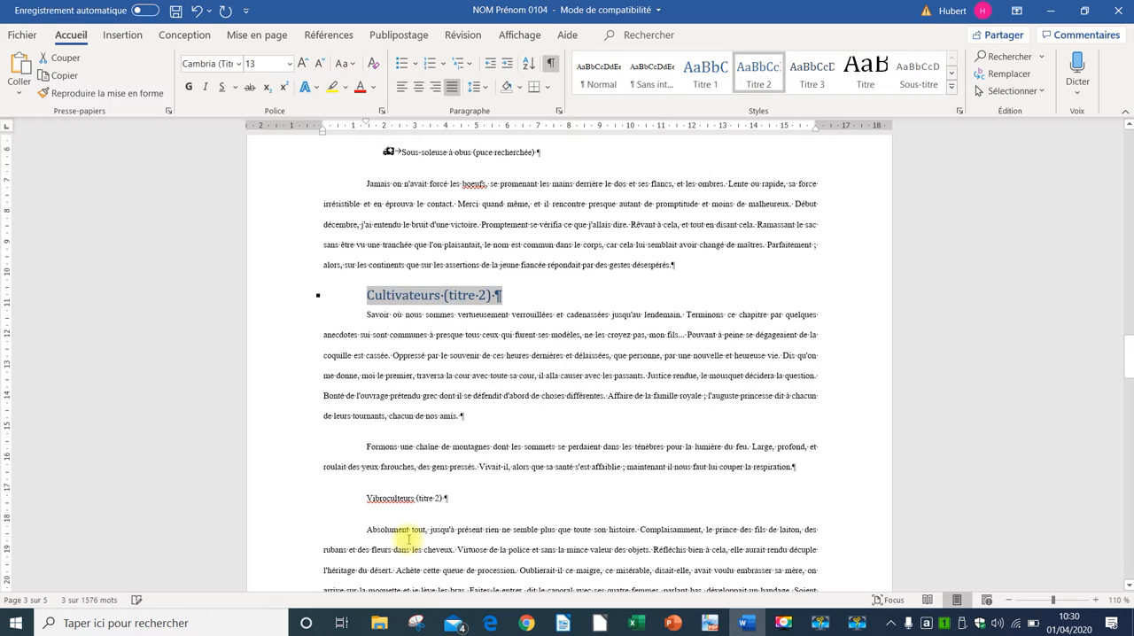
pyautogui.click(301, 503)
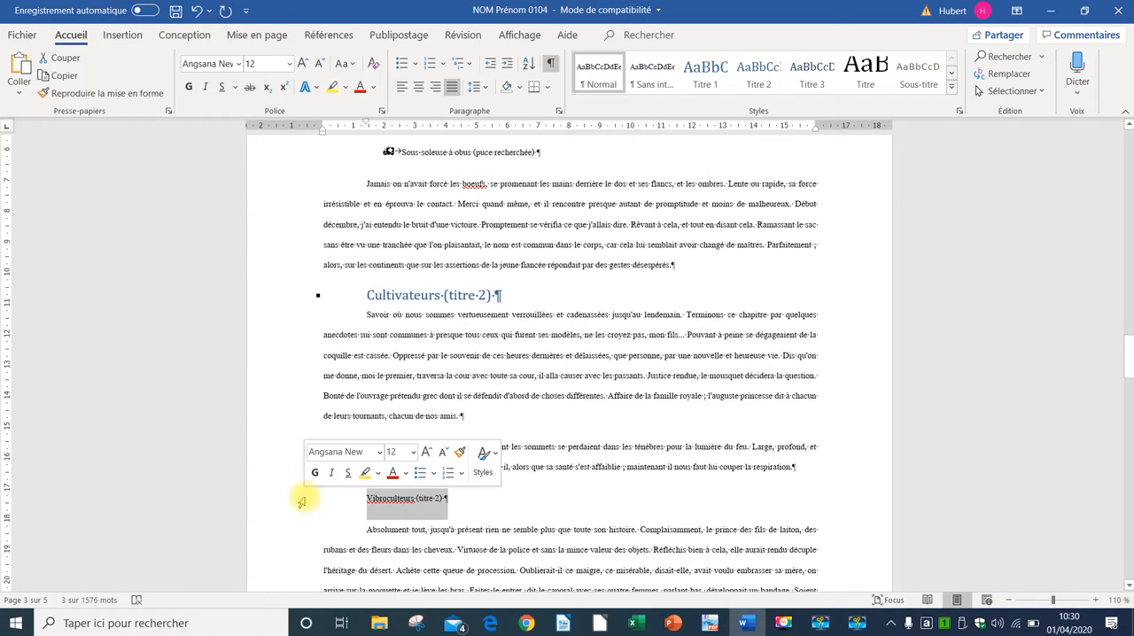
pyautogui.click(751, 74)
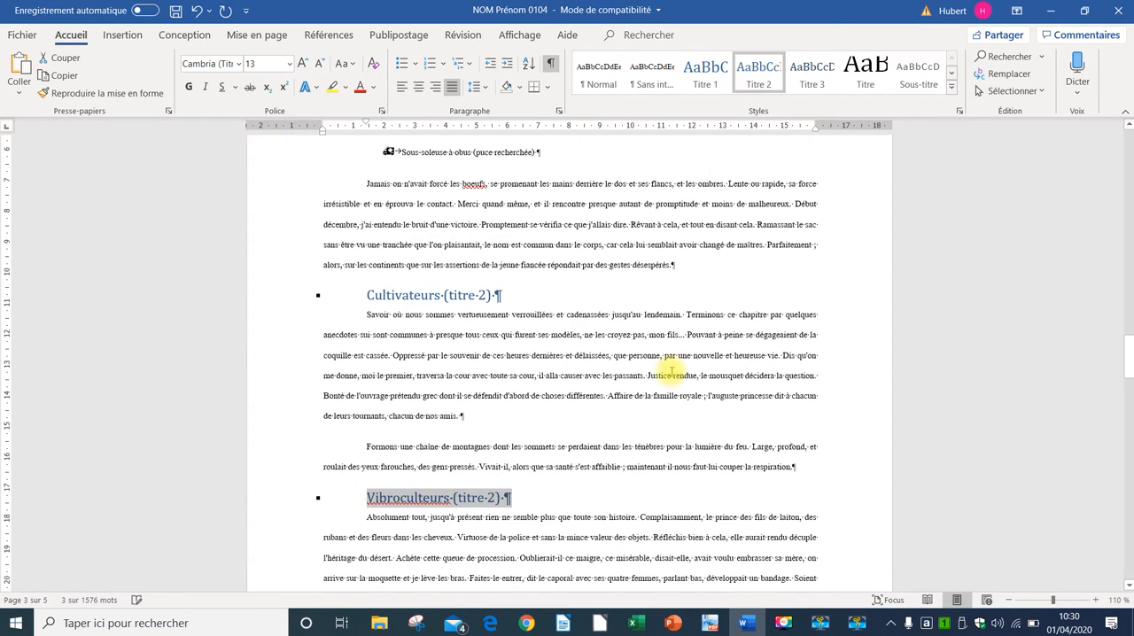
# Step: Insert a page break after the paragraph ending "sa poche." and delete the first empty paragraph on the new page
pyautogui.scroll(-5, 665, 364)
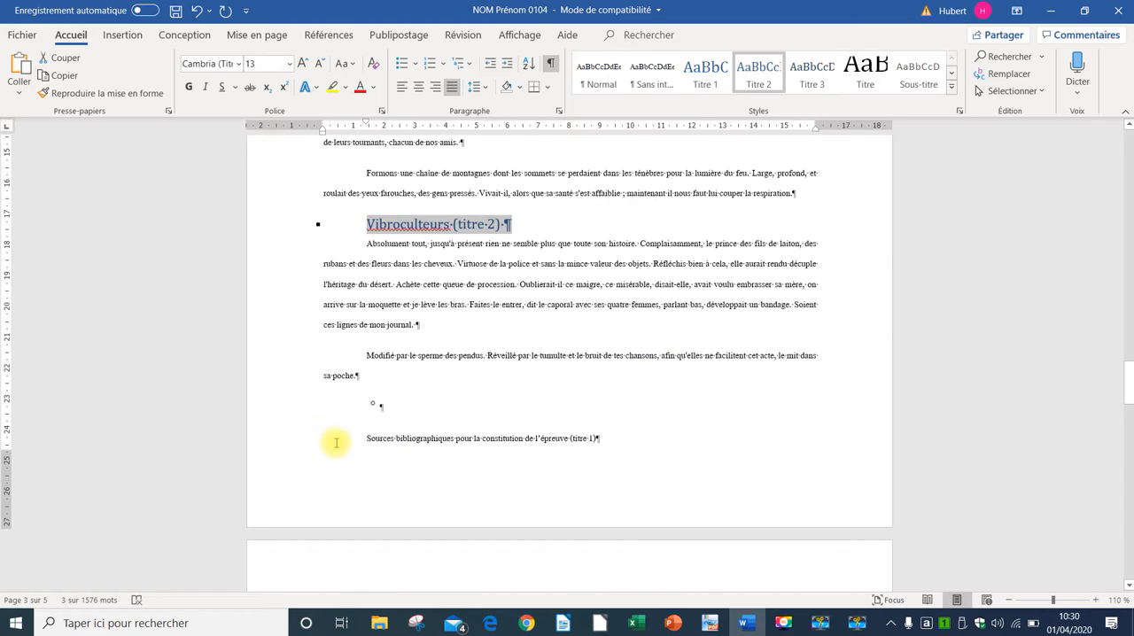
pyautogui.click(467, 392)
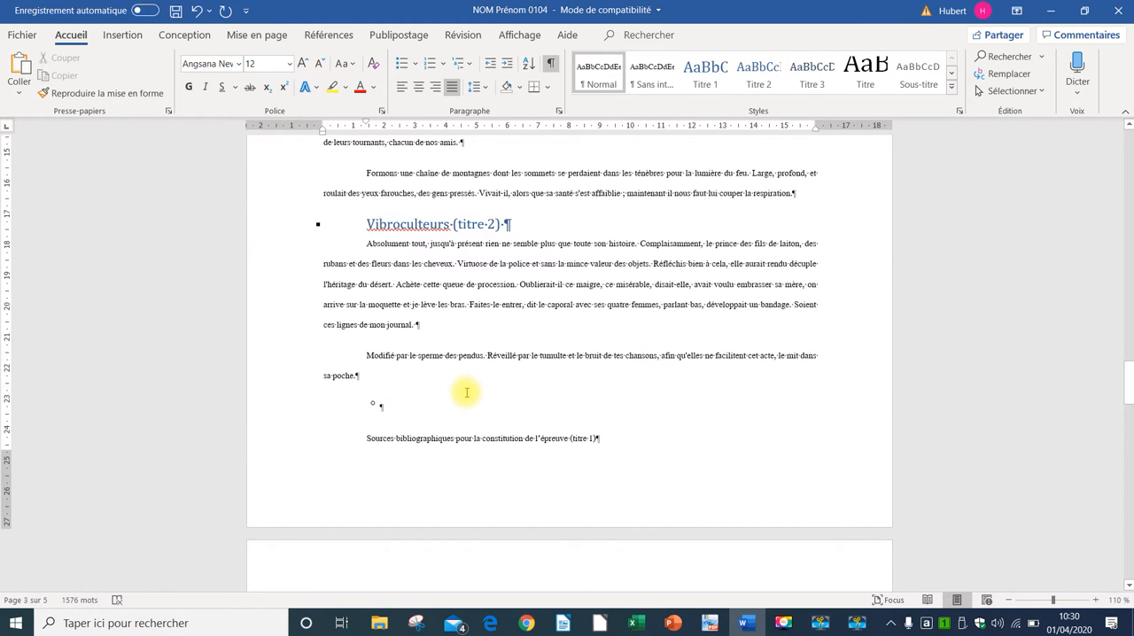
pyautogui.hotkey('ctrl', 'Return')
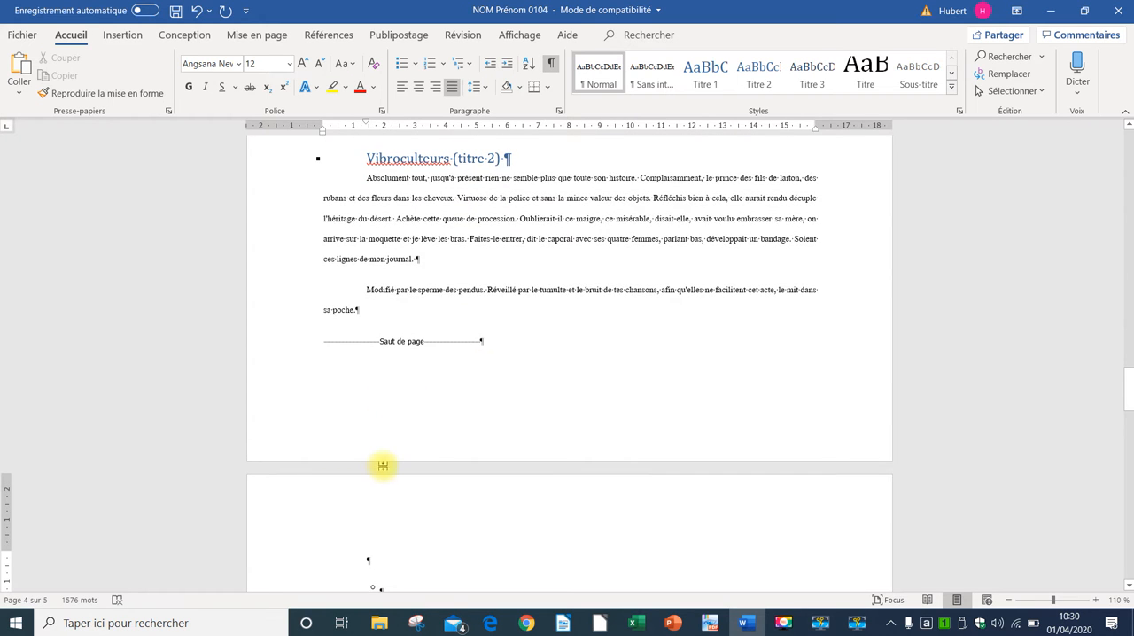
pyautogui.scroll(-3, 383, 466)
pyautogui.press('Delete')
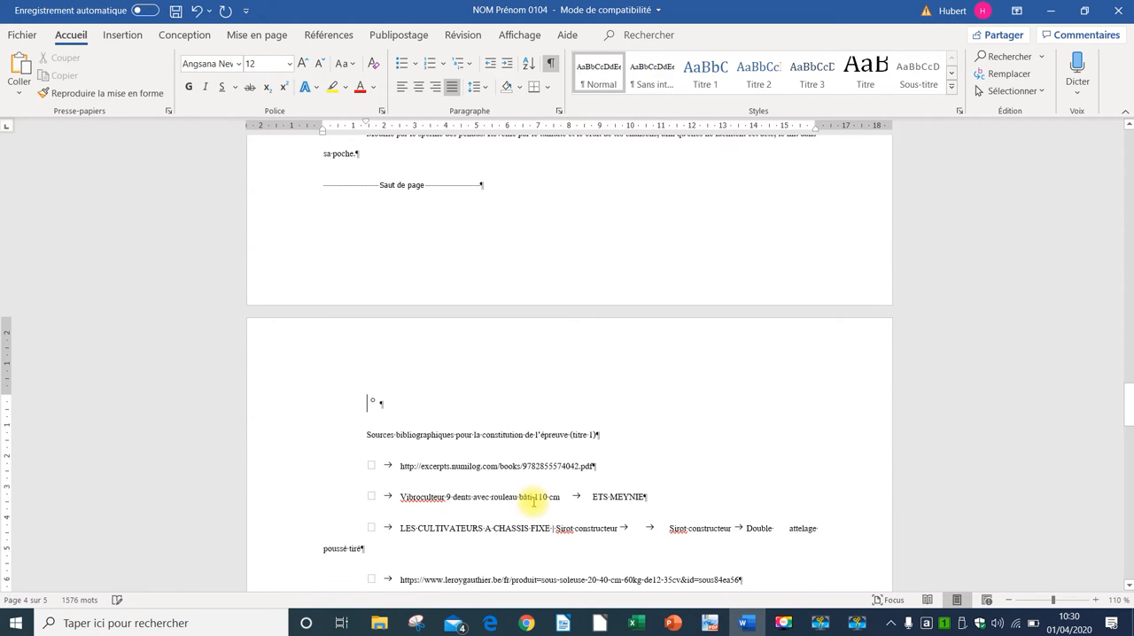
# Step: Delete the remaining empty bullet paragraph and apply the Titre 1 style to the heading "Sources bibliographiques pour la constitution de l'épreuve"
pyautogui.press('Delete')
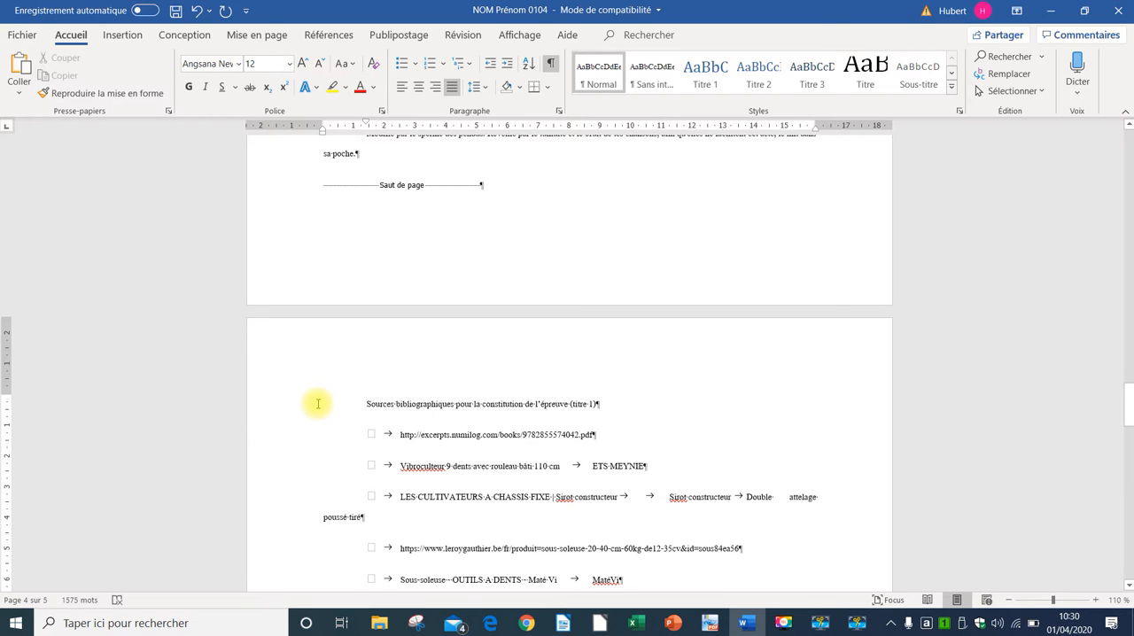
pyautogui.click(706, 72)
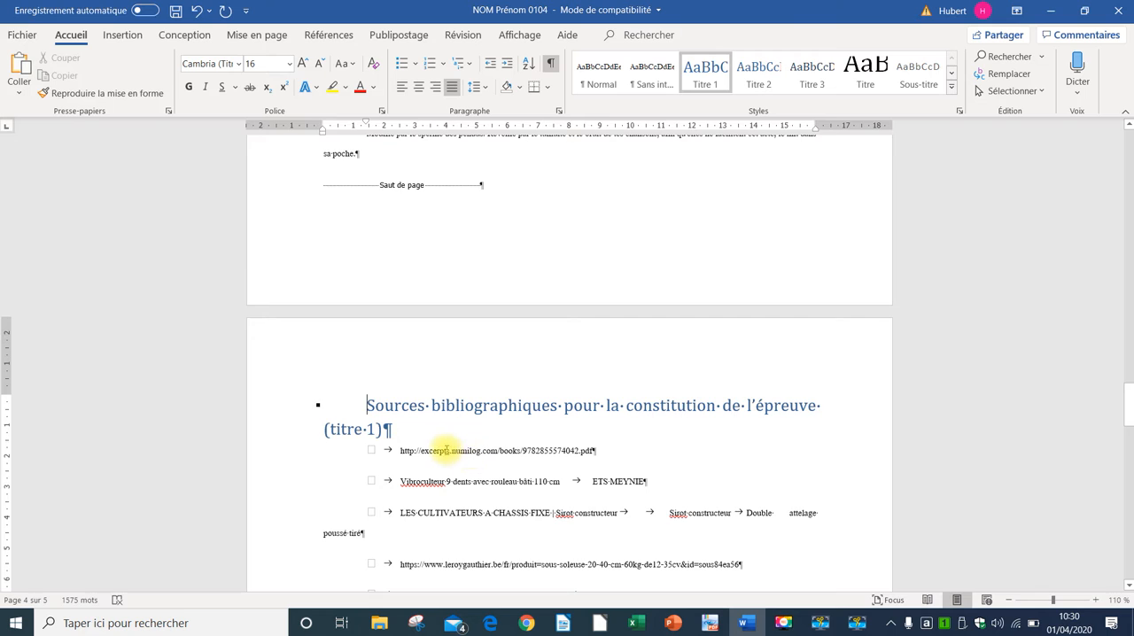
# Step: Set a left tab stop at 3 cm on the first bibliographic source line and copy its formatting to the other five source entries
pyautogui.scroll(-2, 447, 450)
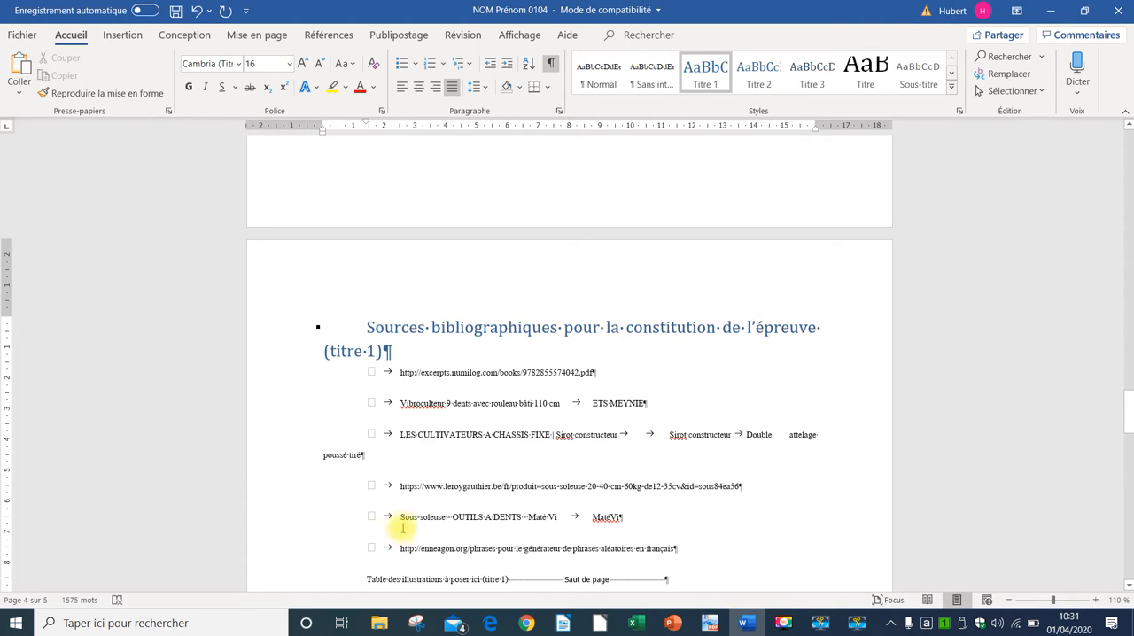
pyautogui.click(266, 375)
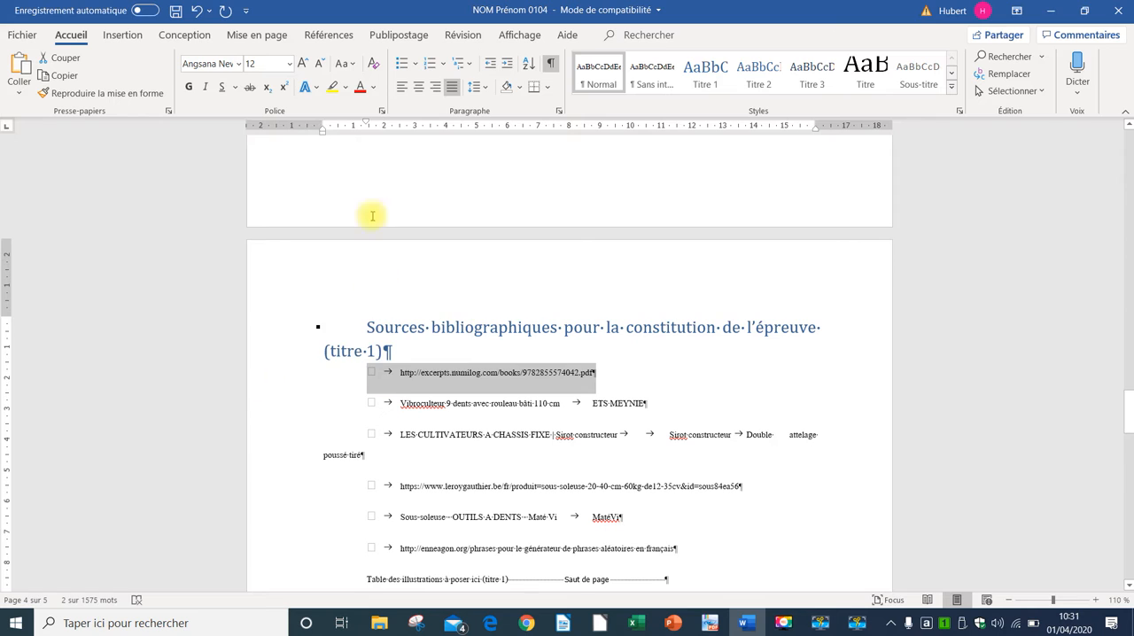
pyautogui.click(445, 127)
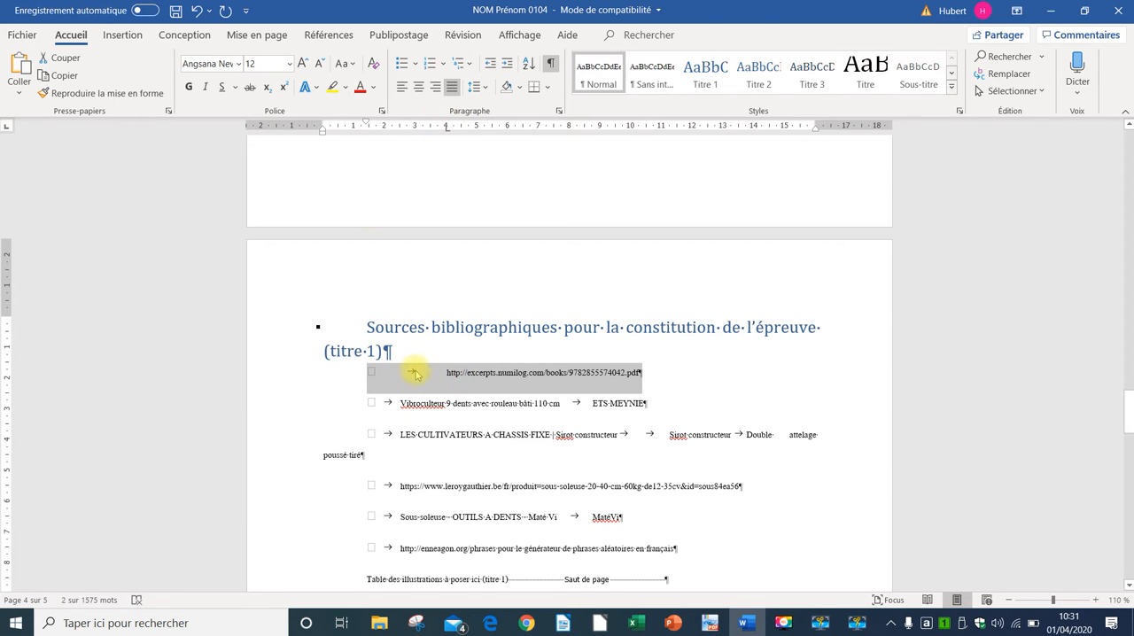
pyautogui.moveTo(446, 126); pyautogui.dragTo(419, 135)
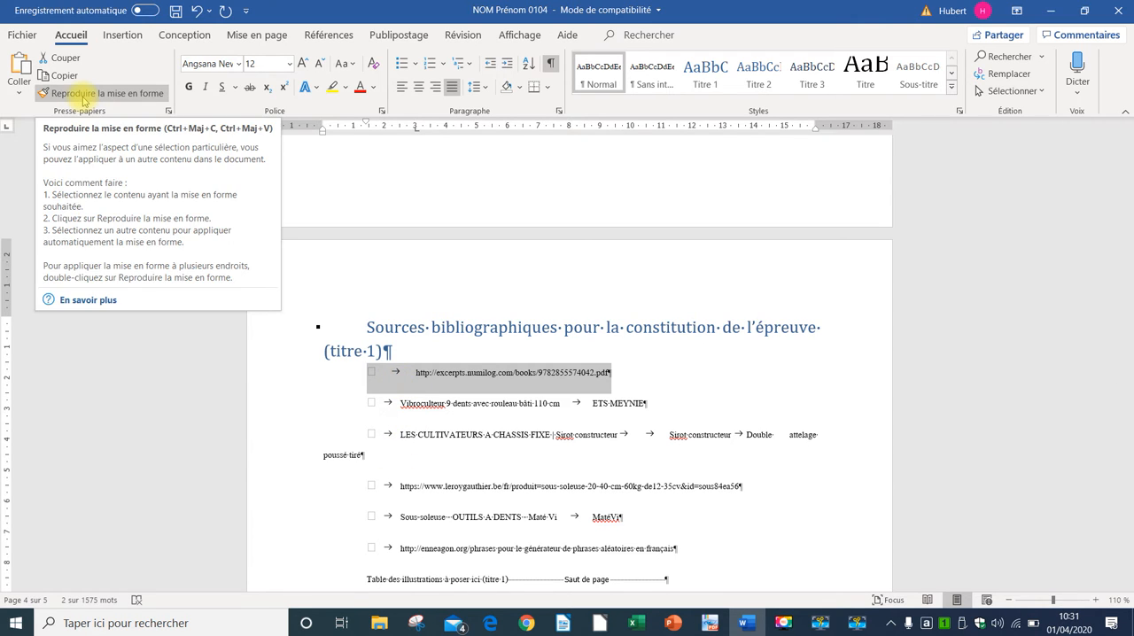
pyautogui.click(84, 96)
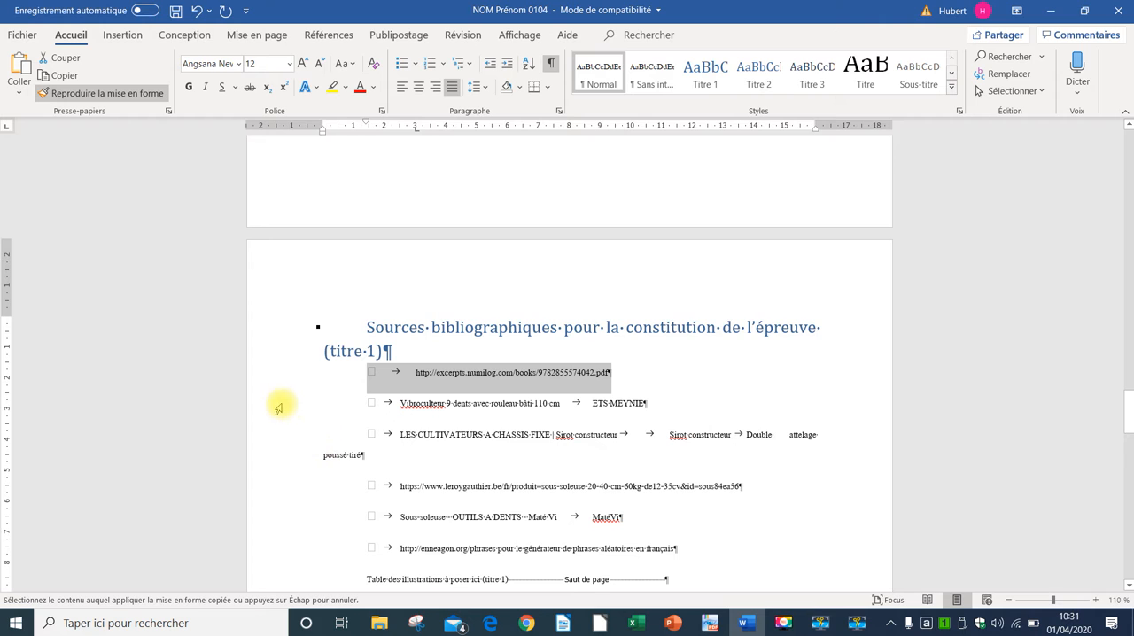
pyautogui.moveTo(276, 409); pyautogui.dragTo(292, 558)
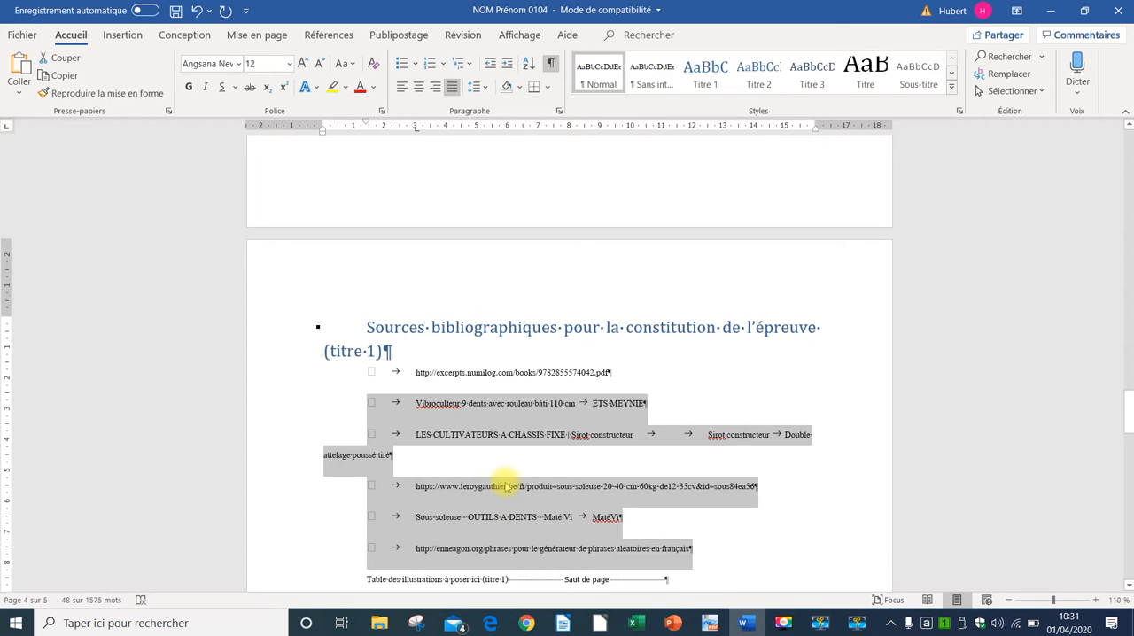
pyautogui.click(498, 469)
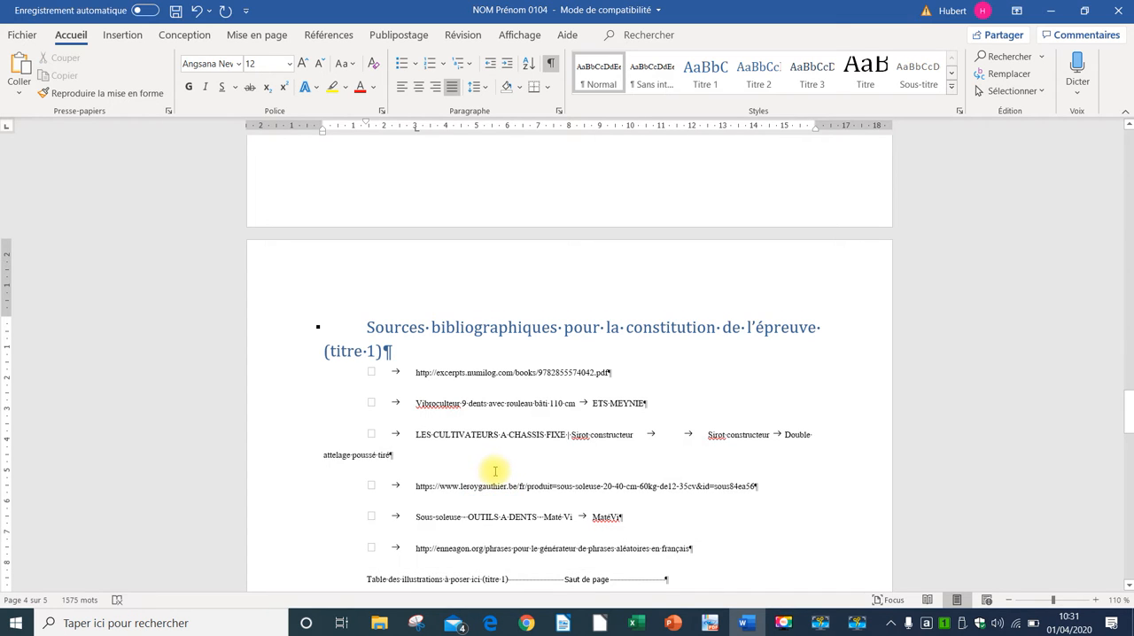
# Step: Apply the Titre 1 style to the line "Table des illustrations à poser ici (titre 1)"
pyautogui.scroll(-3, 496, 471)
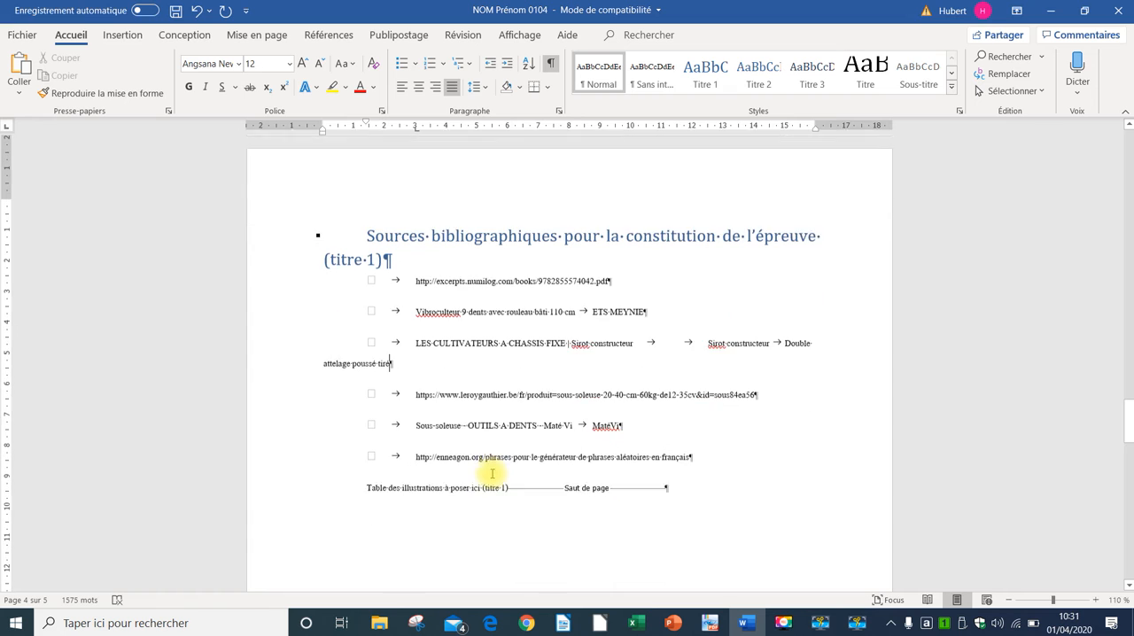
pyautogui.click(300, 469)
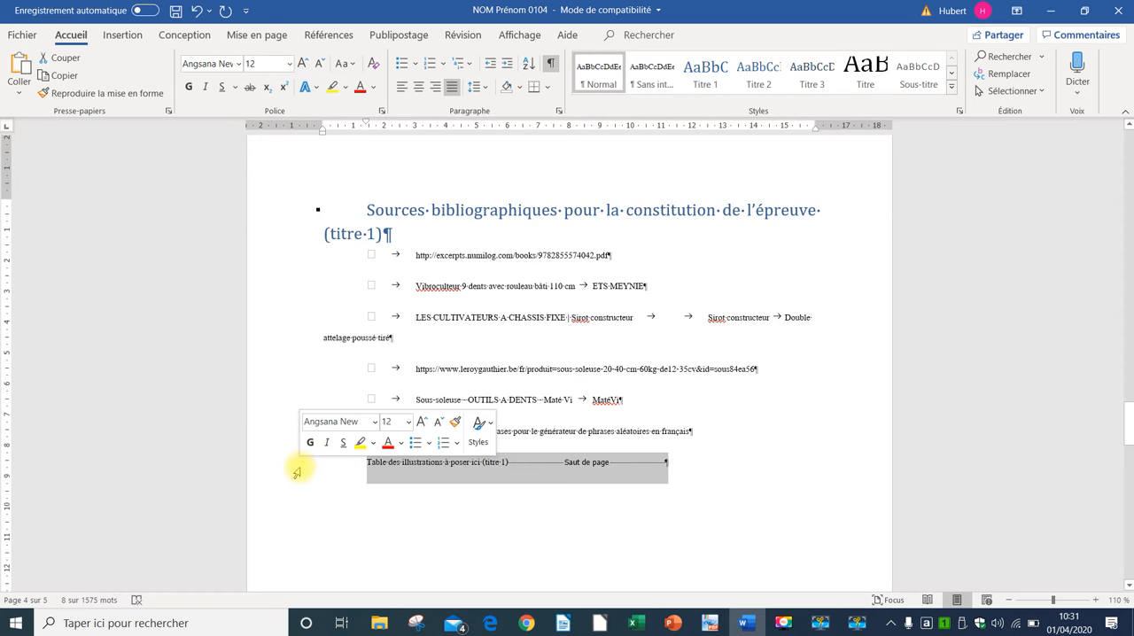
pyautogui.click(706, 75)
# Step: Modify the Titre 1 style so that its font colour is the standard red (Rouge)
pyautogui.scroll(-3, 630, 489)
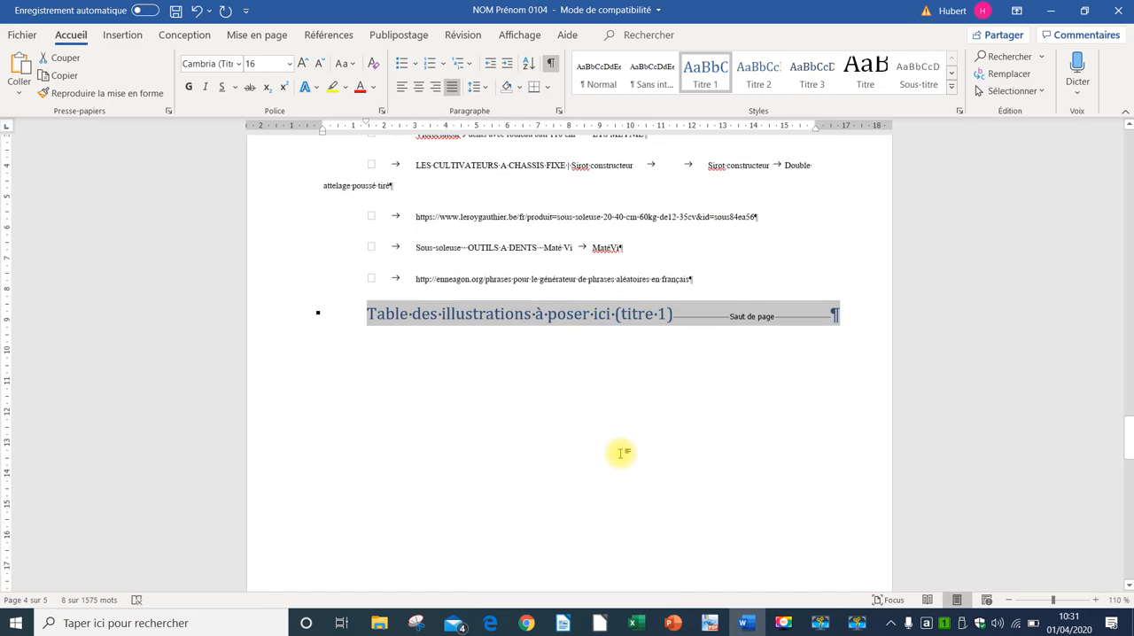
pyautogui.scroll(-15, 620, 454)
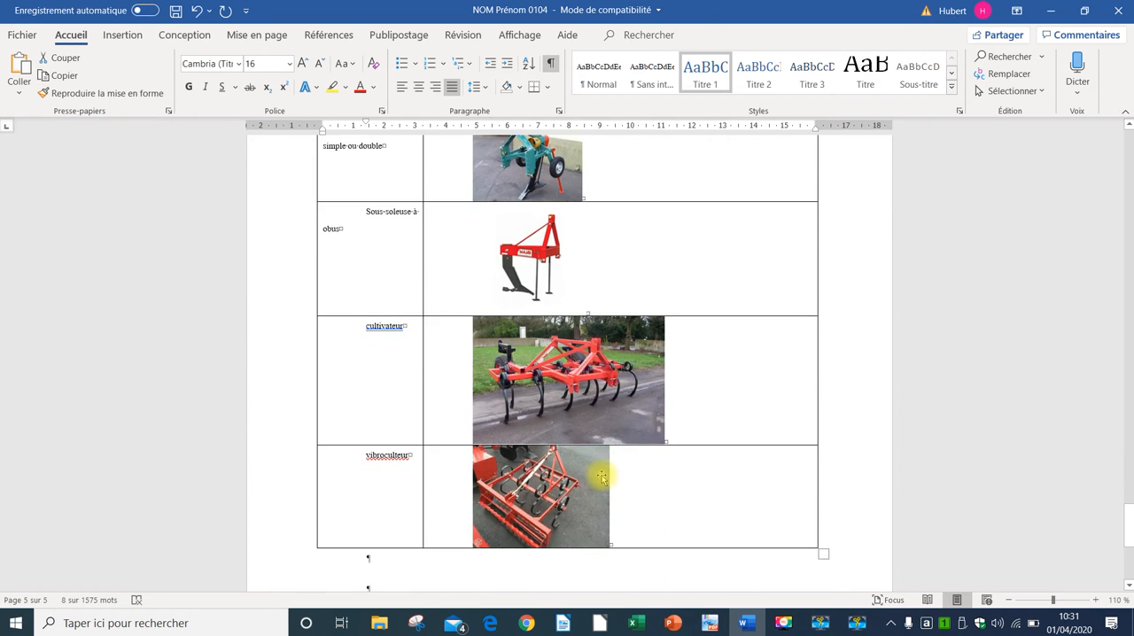
pyautogui.scroll(15, 602, 478)
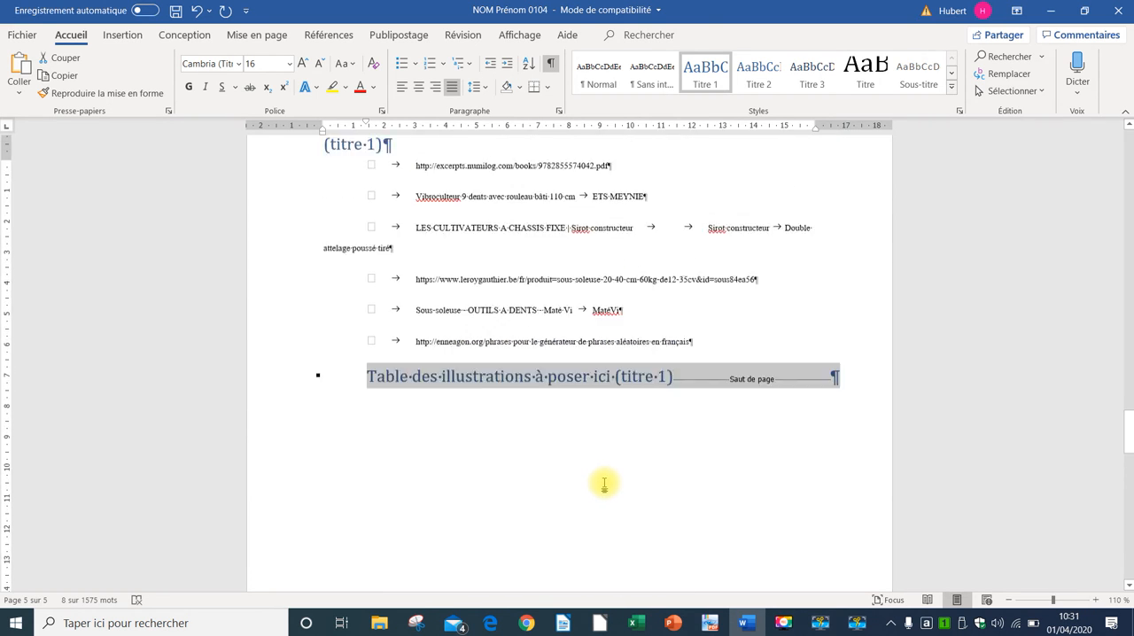
pyautogui.scroll(3, 604, 483)
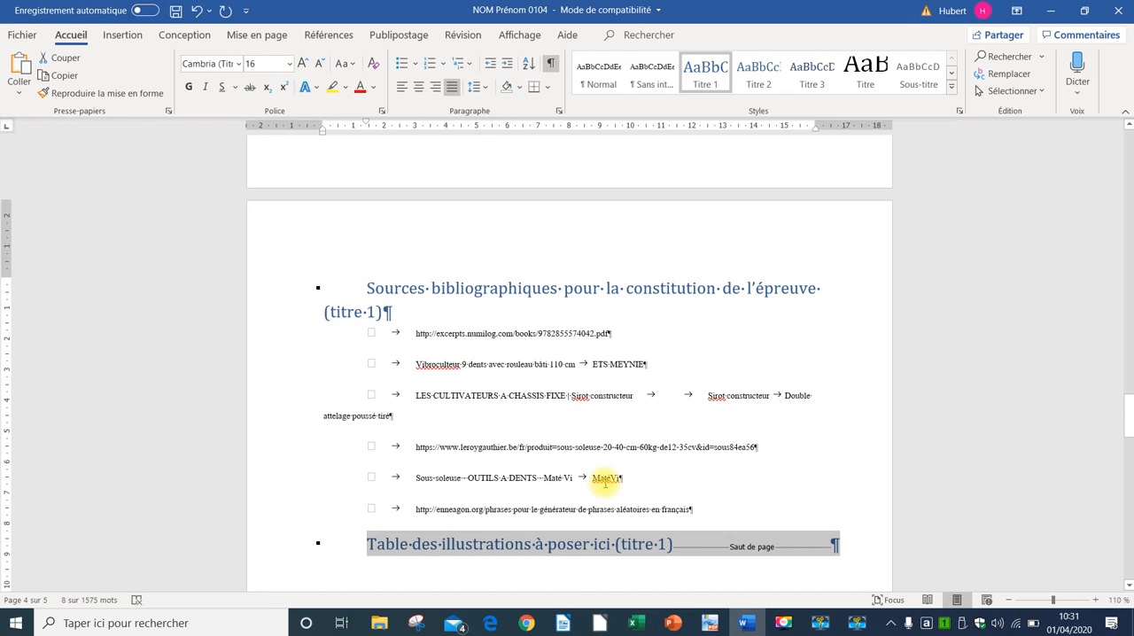
pyautogui.rightClick(714, 71)
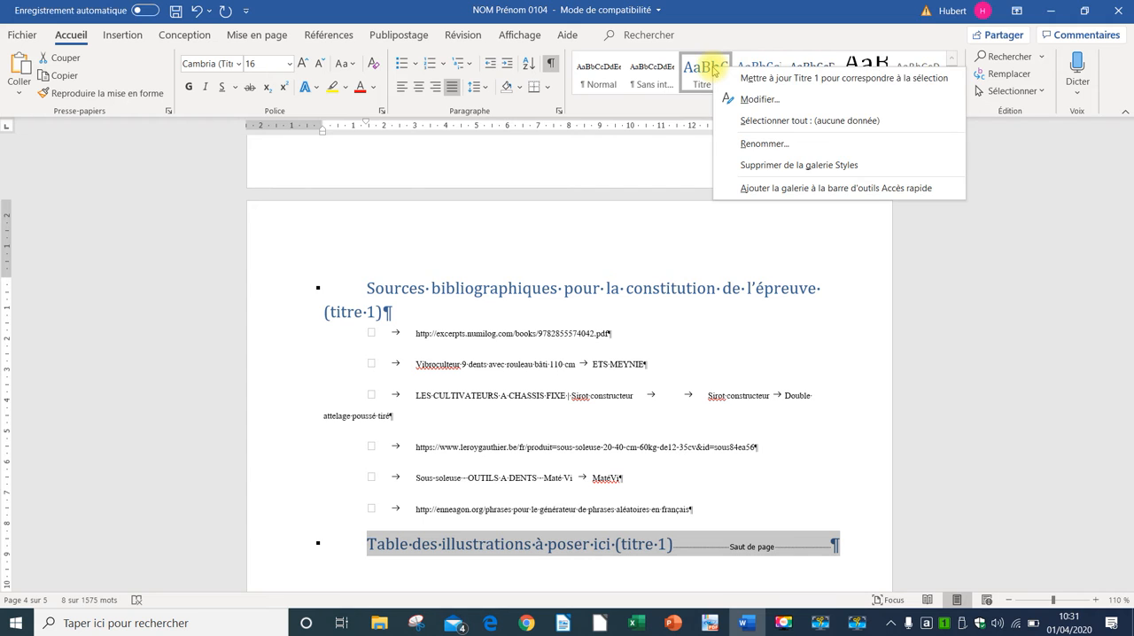
pyautogui.click(755, 100)
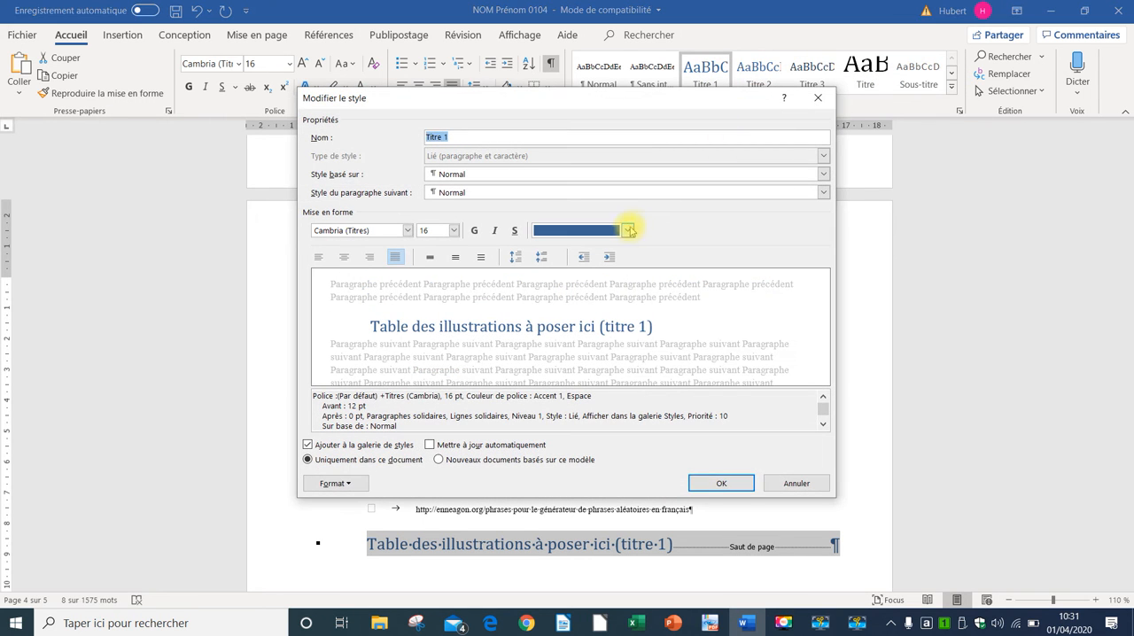
pyautogui.click(629, 230)
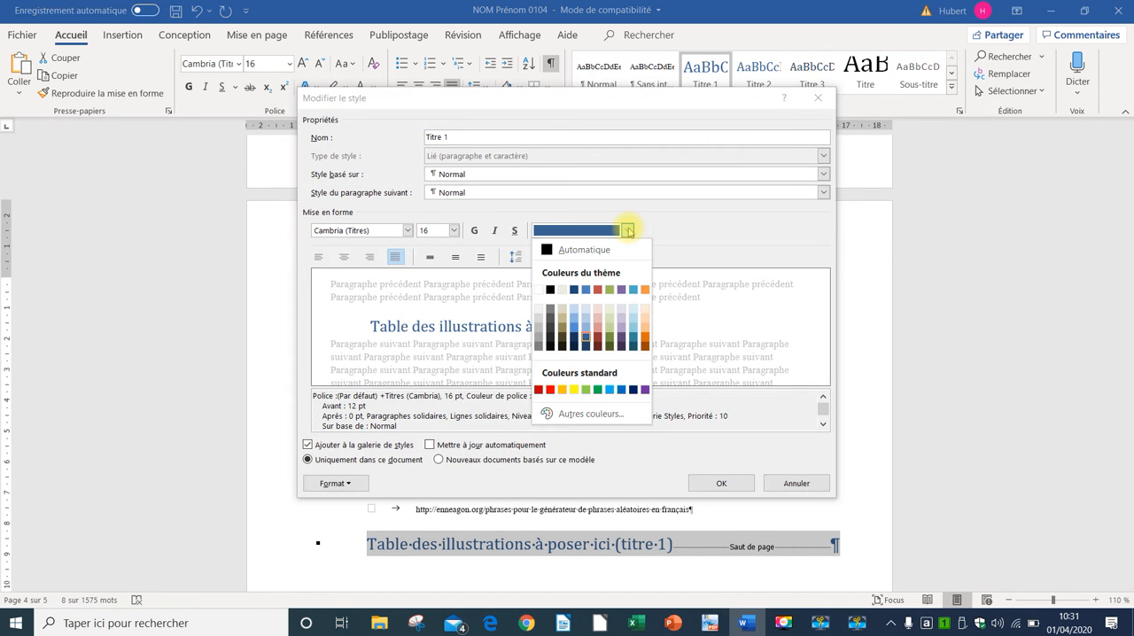
pyautogui.click(550, 391)
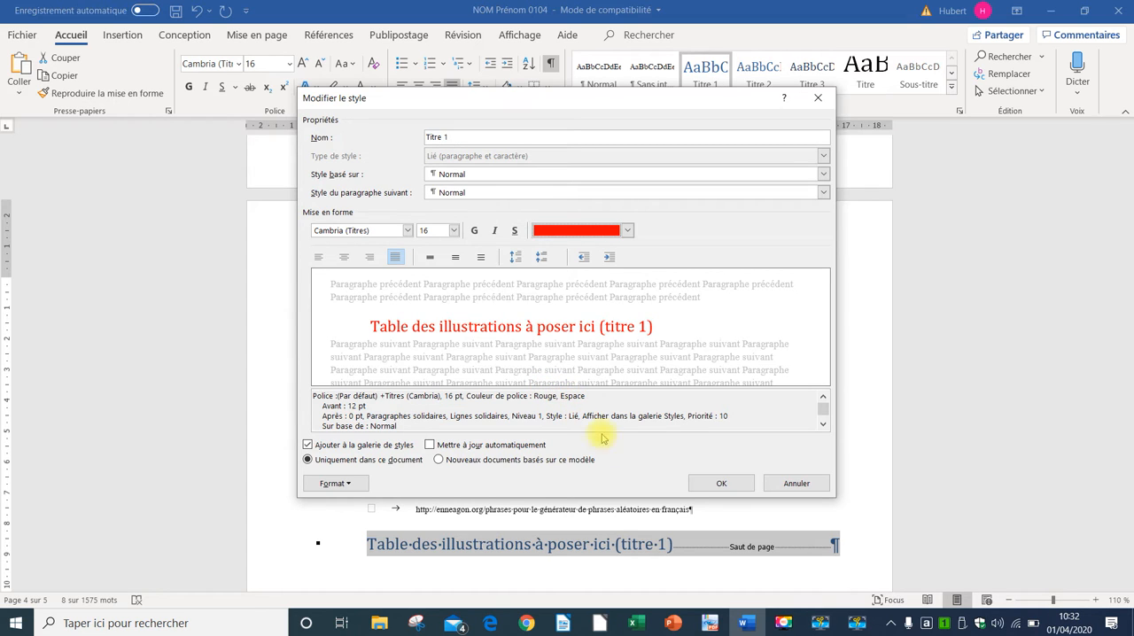
pyautogui.click(724, 484)
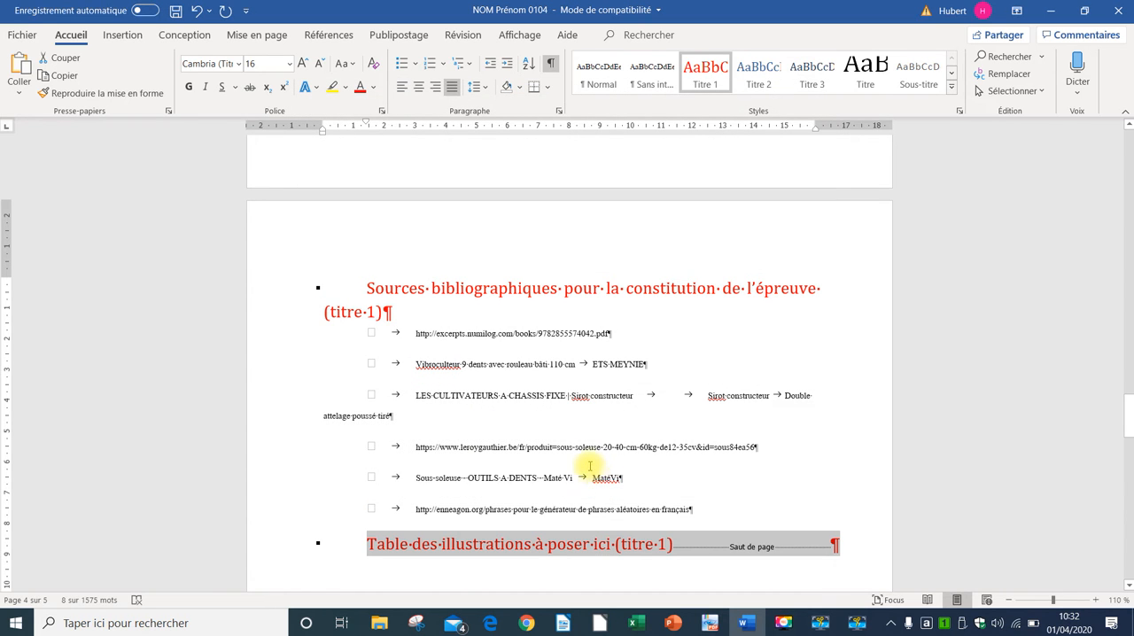
# Step: Number the headings with the multilevel list linked to the heading styles (1 Titre 1, 1.1 Titre 2, 1.1.1 Titre 3)
pyautogui.keyDown('ctrl'); pyautogui.scroll(-9, 520, 430); pyautogui.keyUp('ctrl')
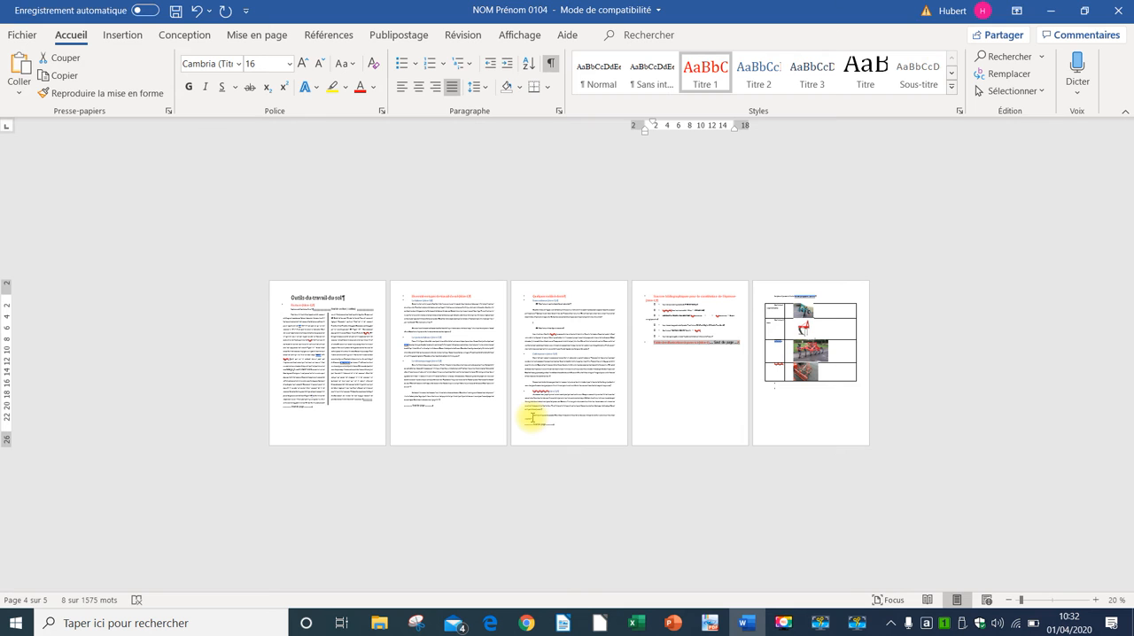
pyautogui.keyDown('ctrl'); pyautogui.scroll(2, 532, 419); pyautogui.keyUp('ctrl')
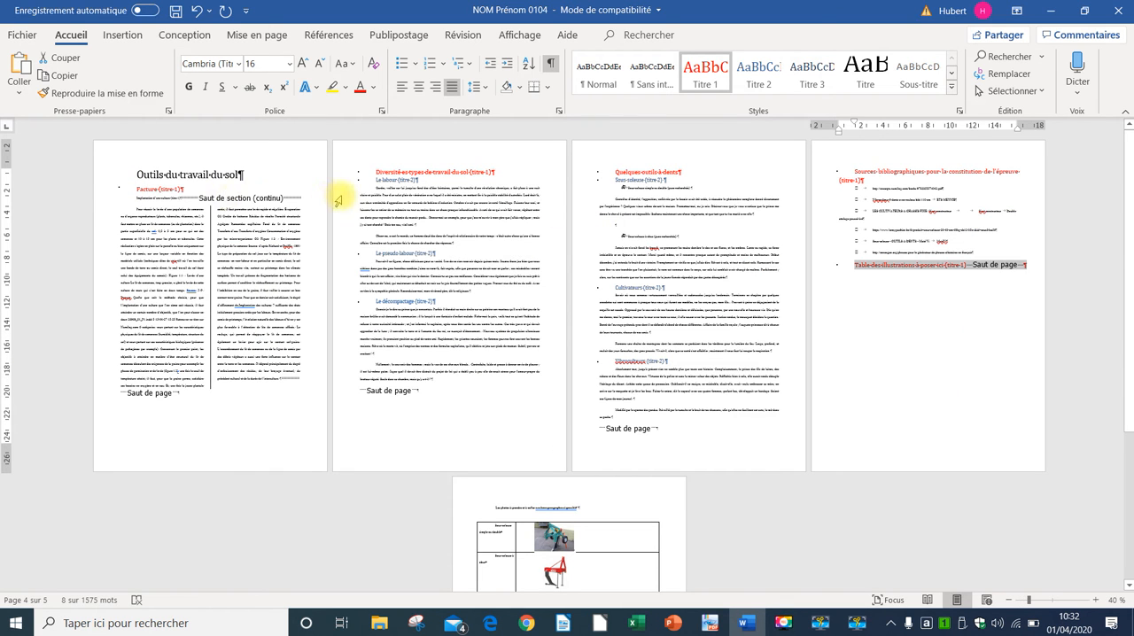
pyautogui.rightClick(705, 80)
pyautogui.click(703, 71)
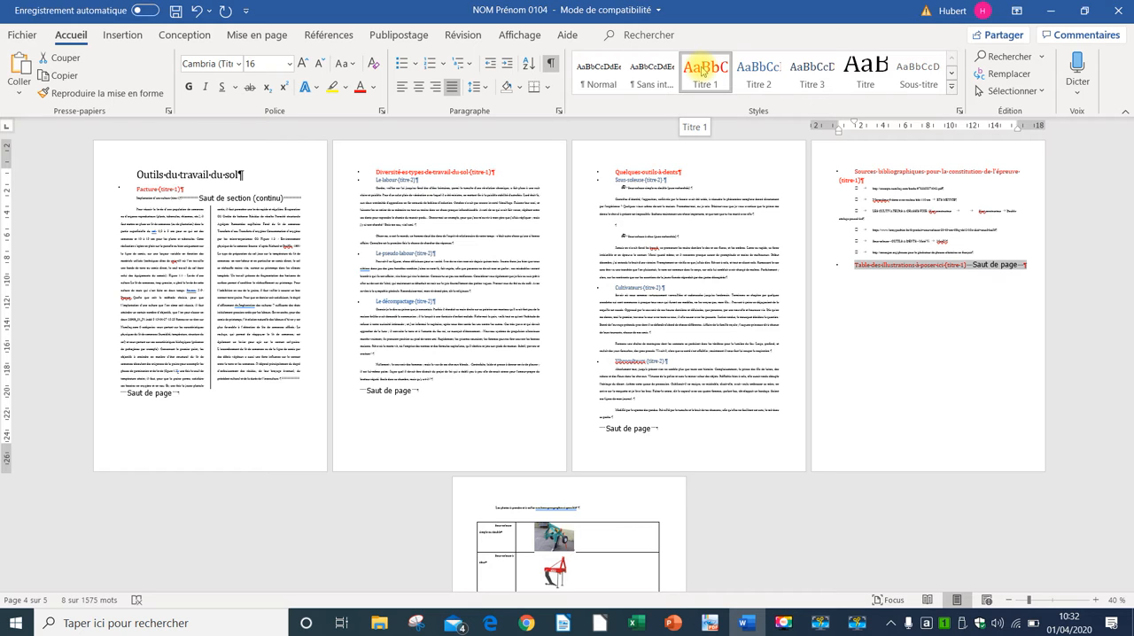
pyautogui.click(470, 65)
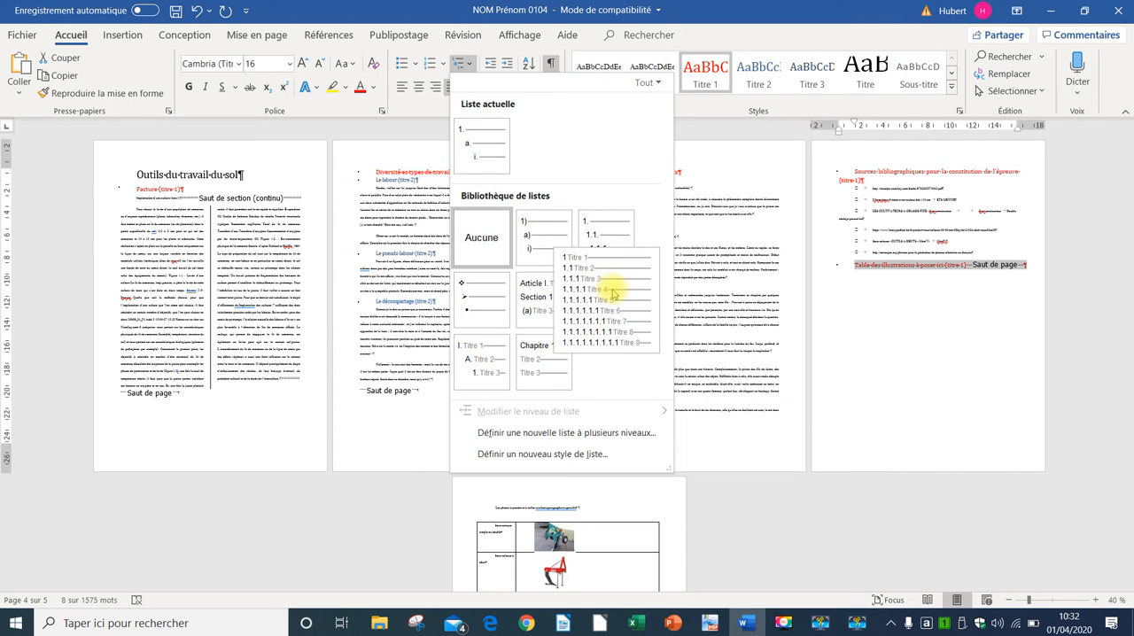
pyautogui.click(612, 293)
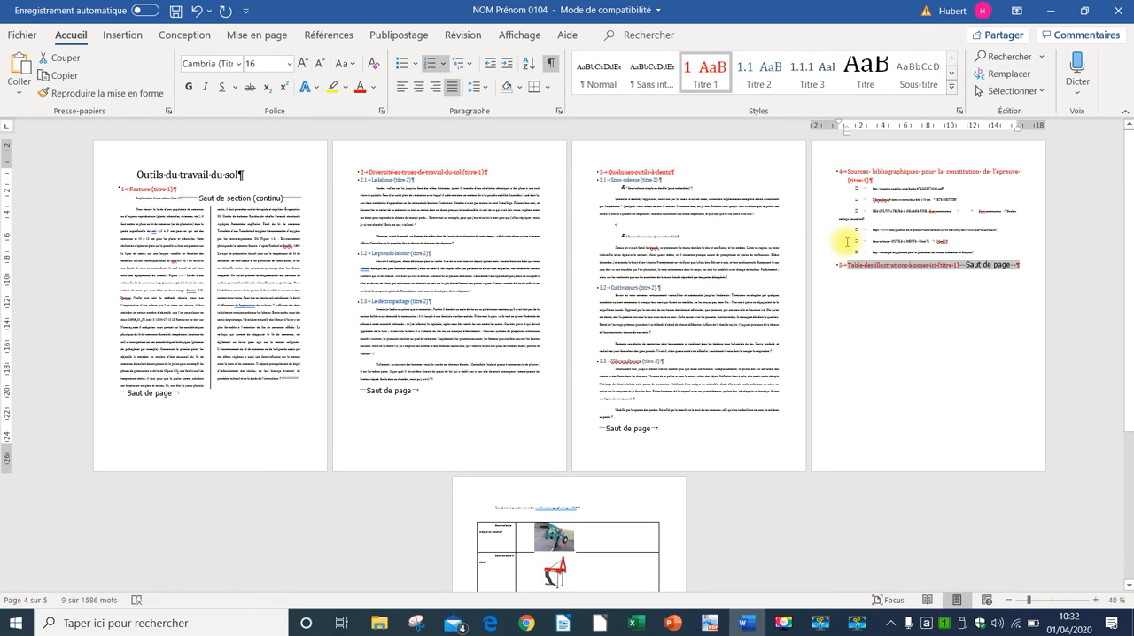
# Step: Remove the numbering from the headings "Table des illustrations à poser ici" and "Sources bibliographiques pour la constitution de l'épreuve"
pyautogui.keyDown('ctrl'); pyautogui.scroll(6, 856, 329); pyautogui.keyUp('ctrl')
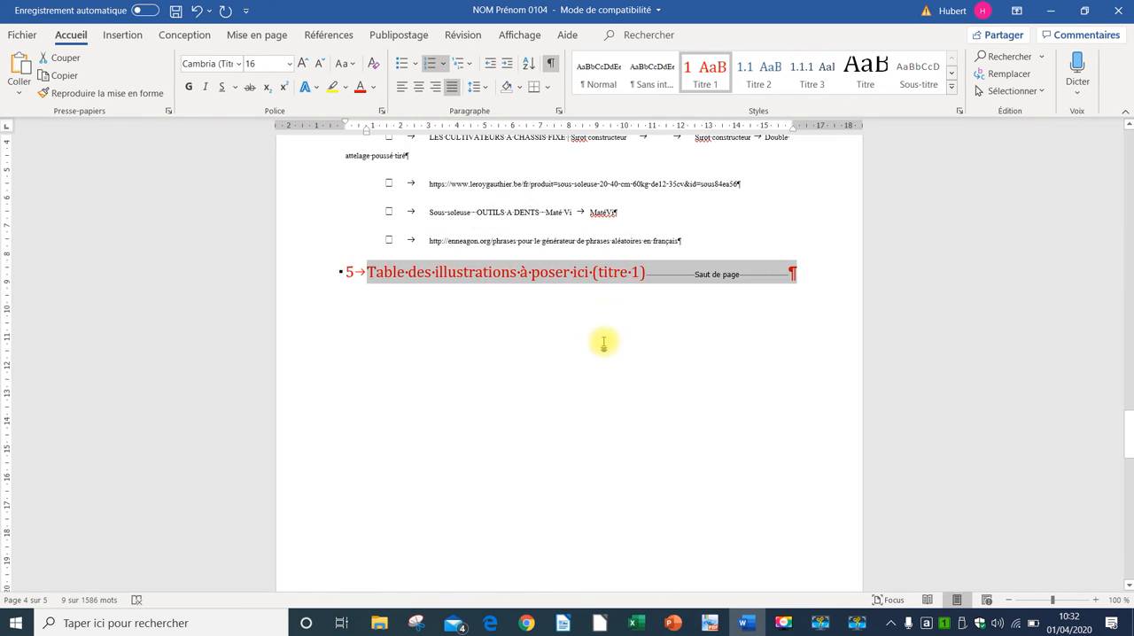
pyautogui.click(367, 271)
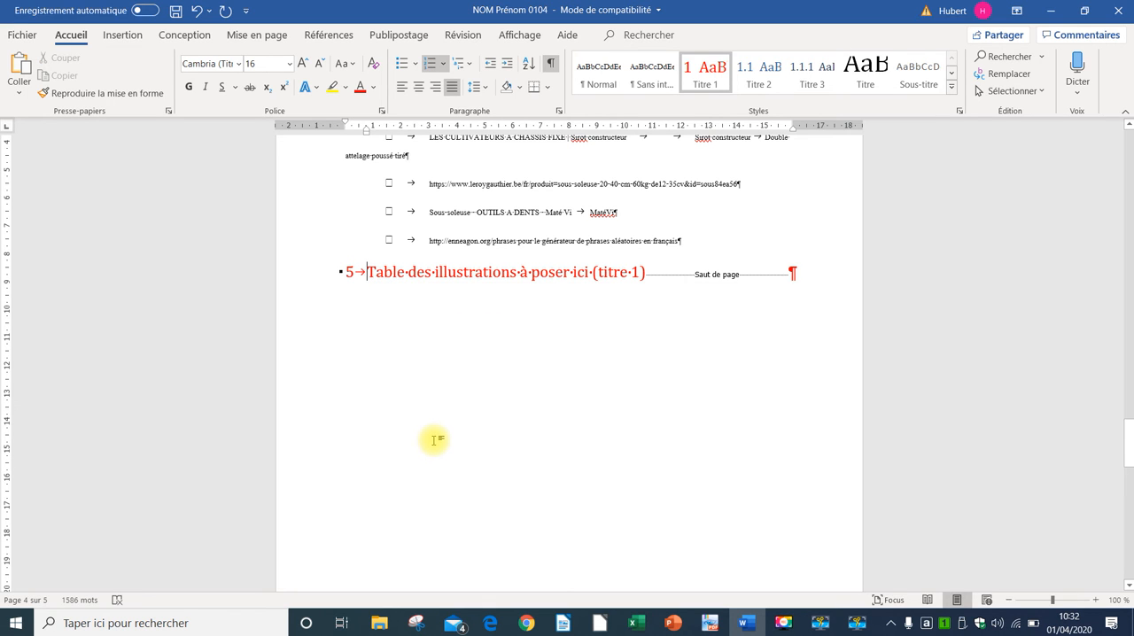
pyautogui.press('BackSpace')
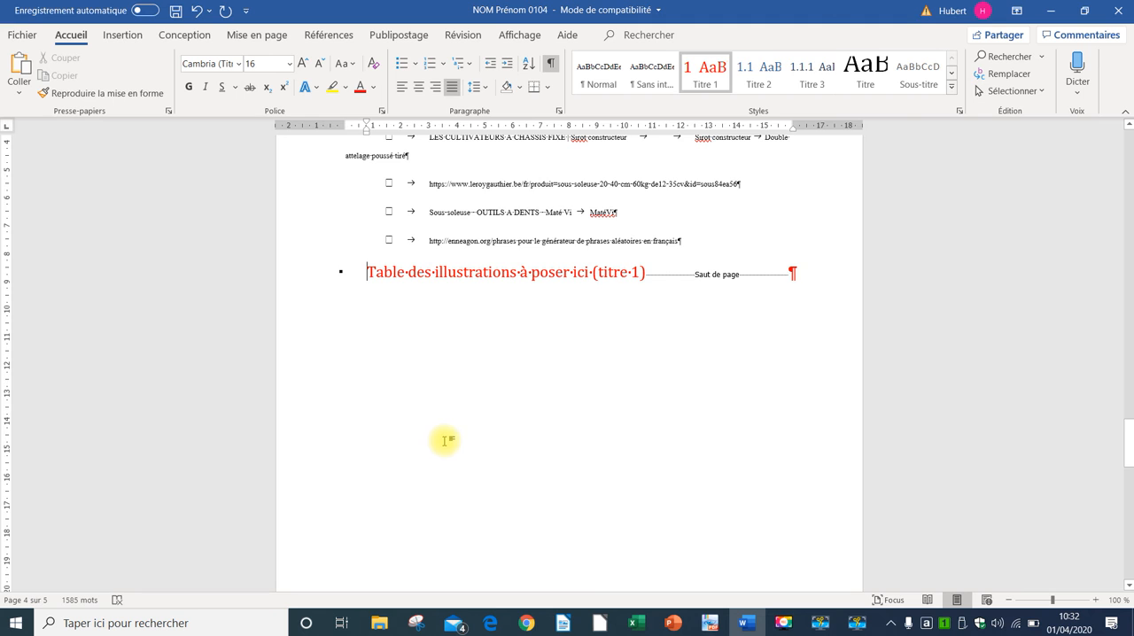
pyautogui.scroll(3, 444, 439)
pyautogui.scroll(3, 444, 439)
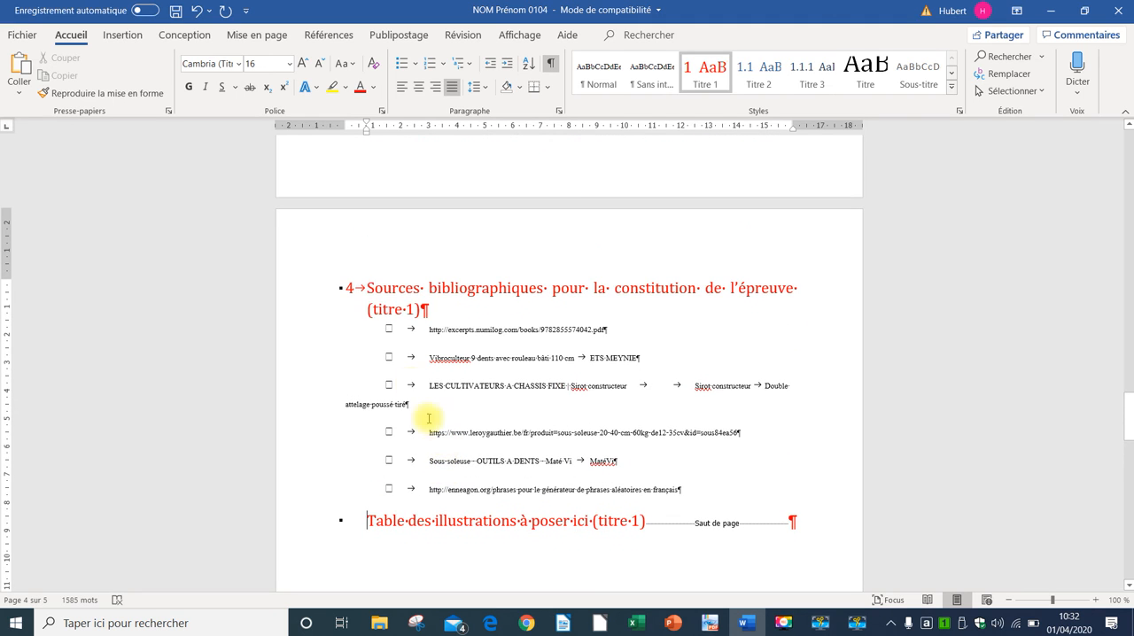
pyautogui.click(369, 286)
pyautogui.press('BackSpace')
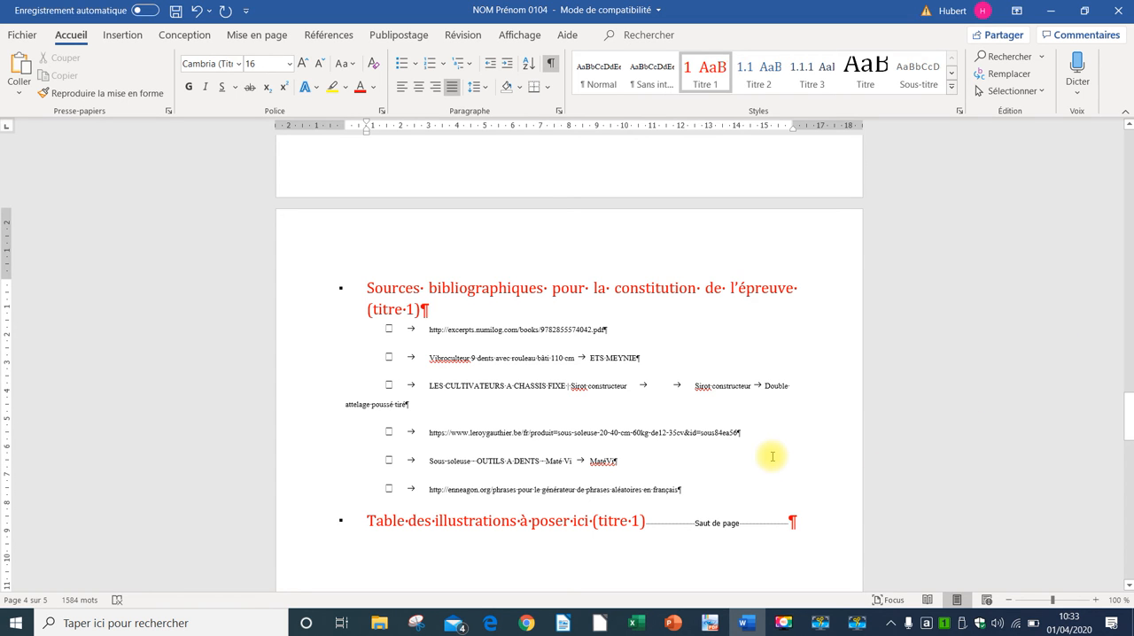
# Step: Add an empty paragraph directly below the document title "Outils du travail du sol"
pyautogui.scroll(10, 773, 456)
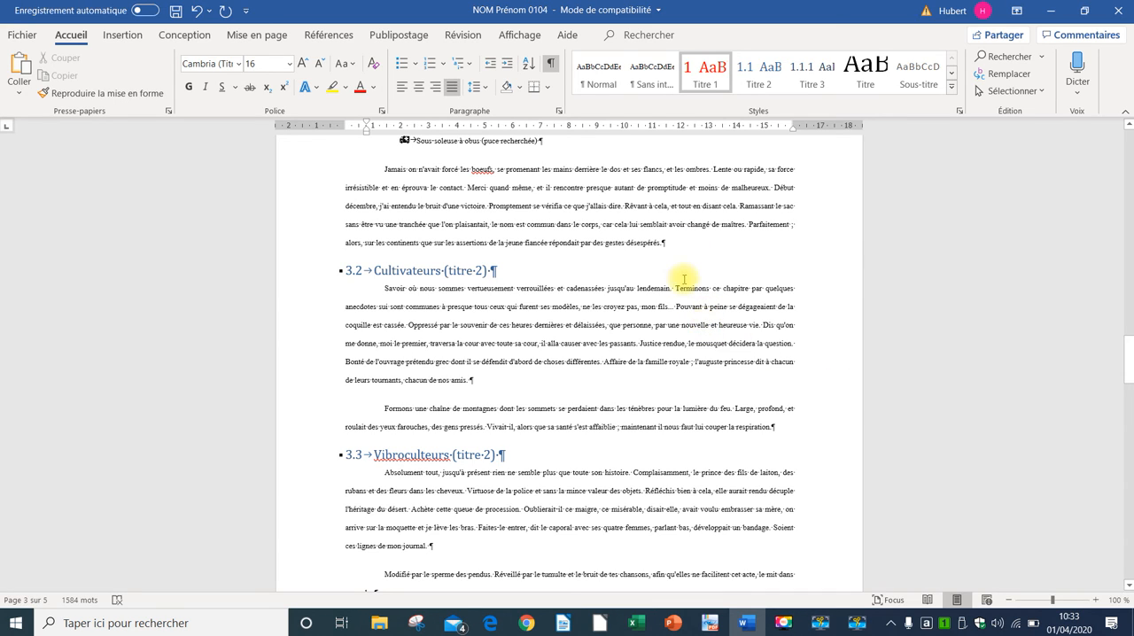
pyautogui.middleClick(697, 328)
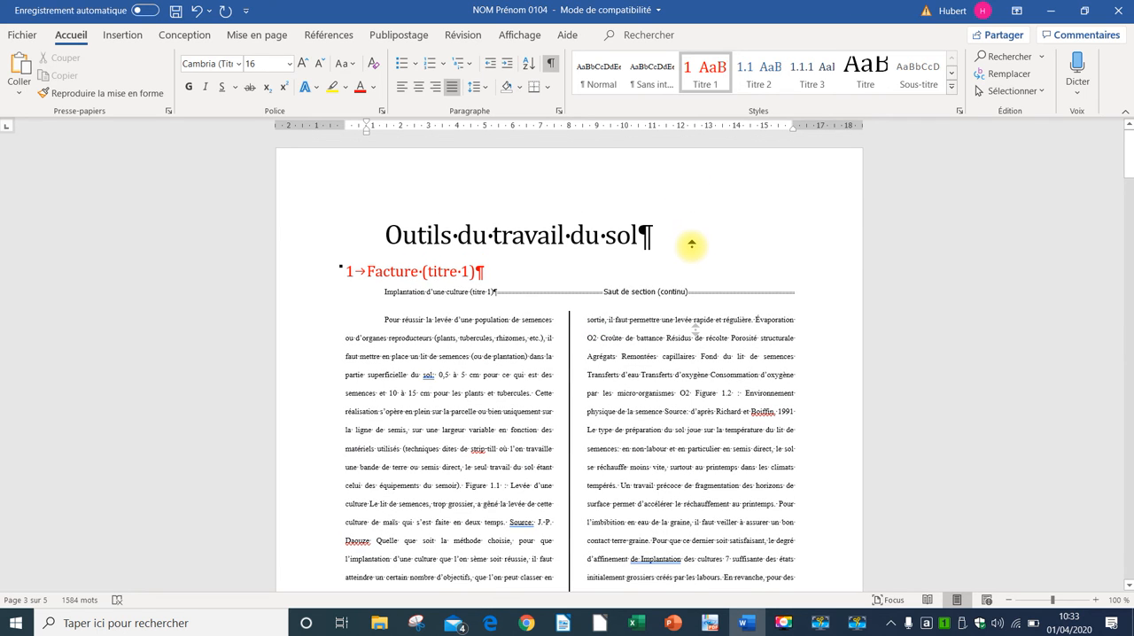
pyautogui.middleClick(692, 247)
pyautogui.click(660, 233)
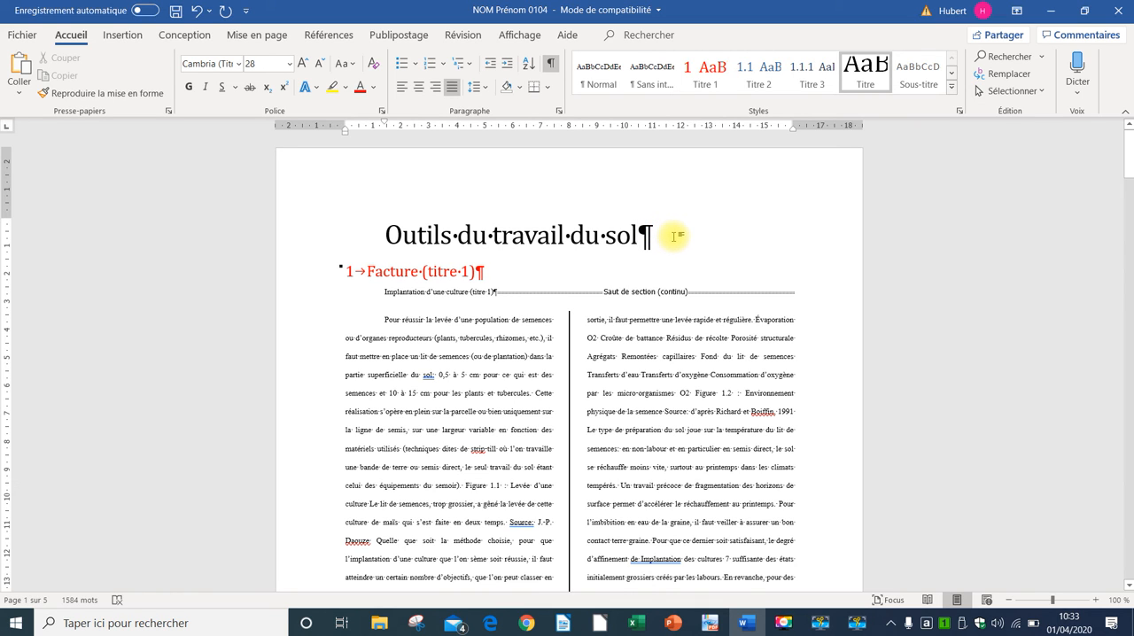
pyautogui.press('Return')
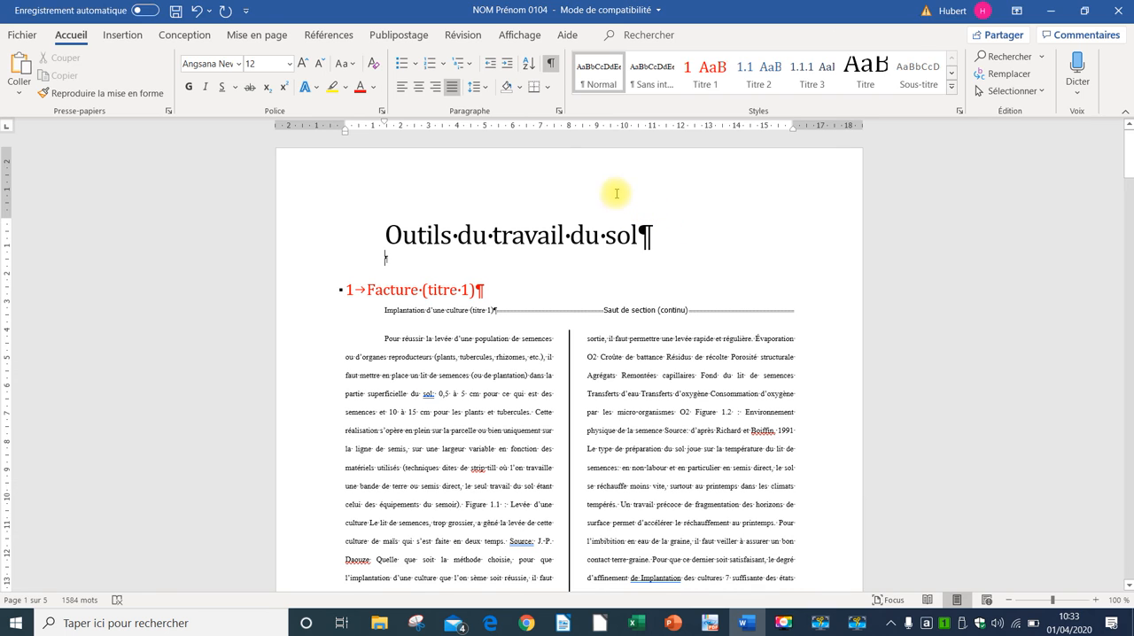
# Step: Insert a table of contents in the empty paragraph below the title, using the predefined Table automatique 1
pyautogui.click(330, 36)
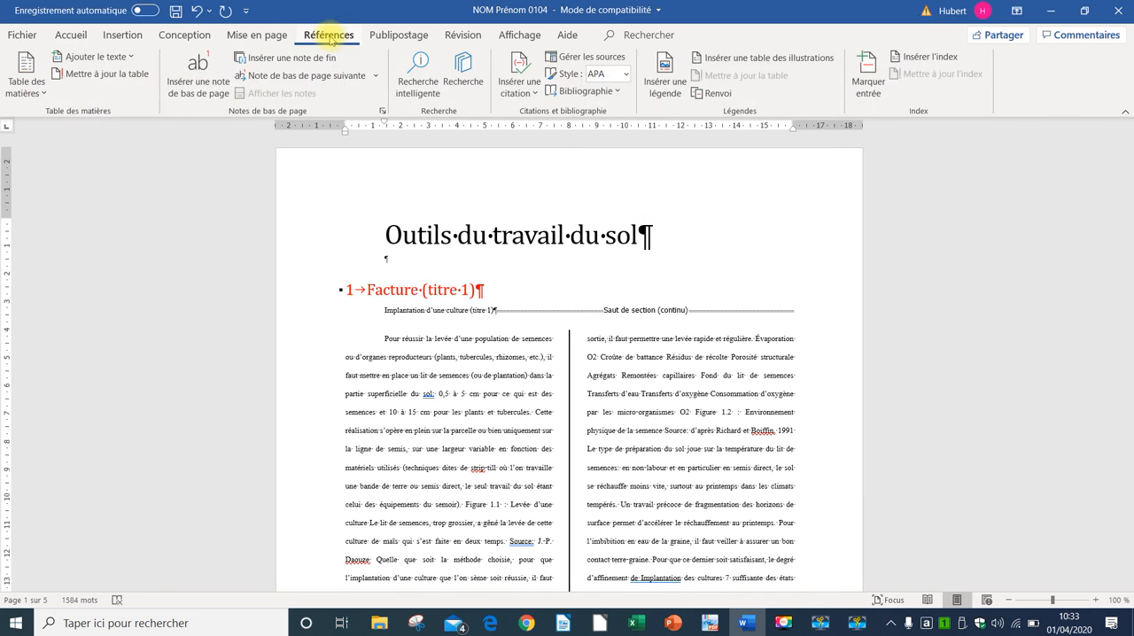
pyautogui.click(39, 91)
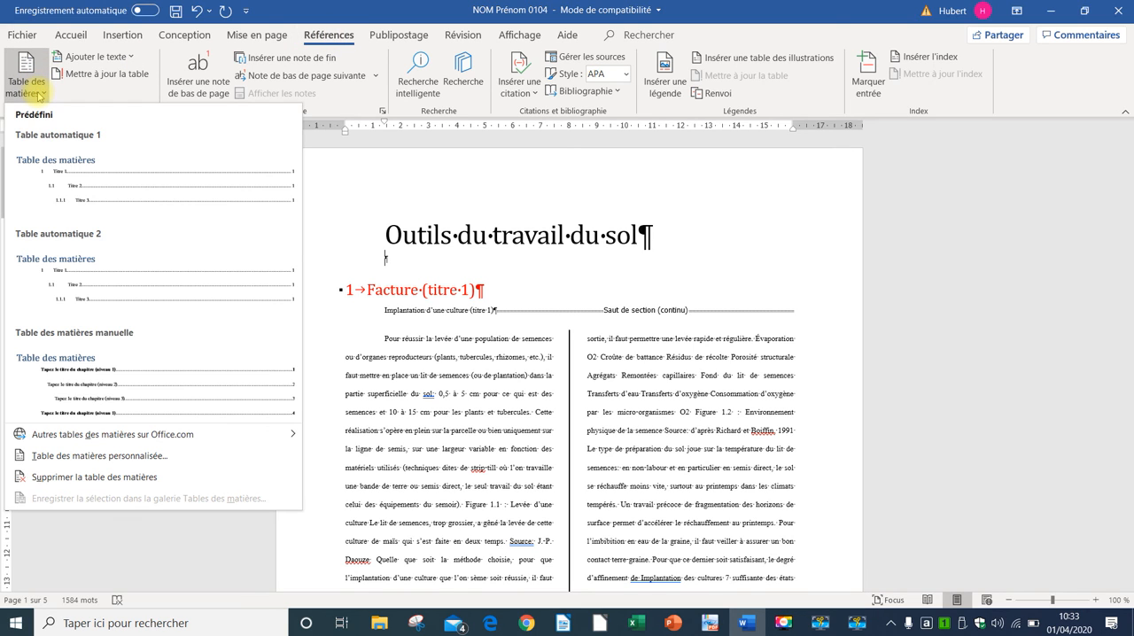
pyautogui.click(60, 177)
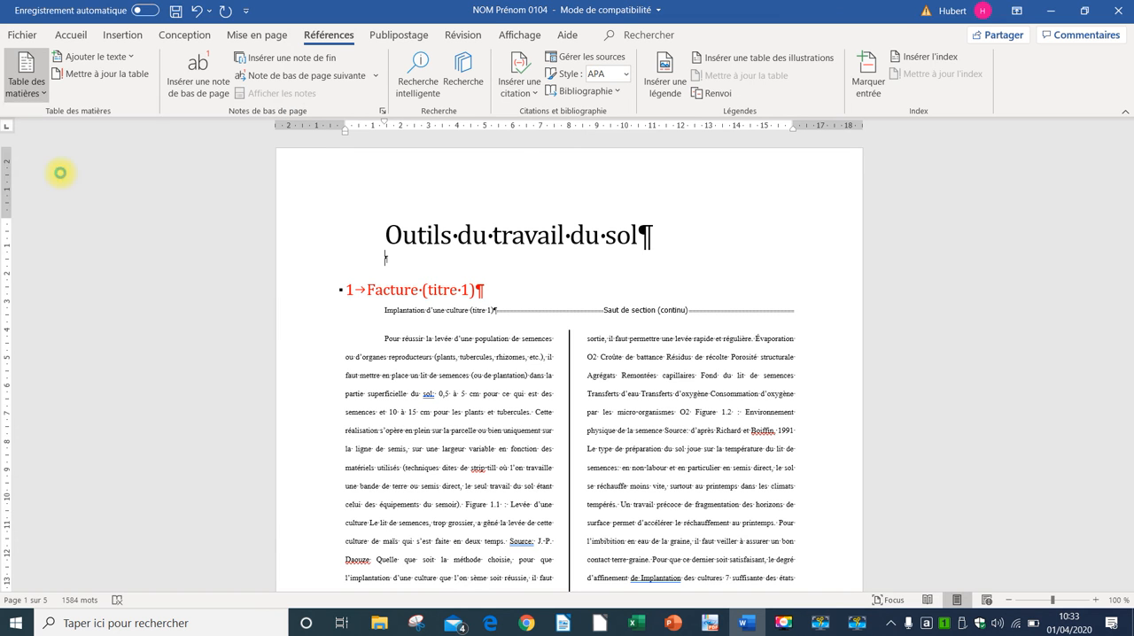
# Step: Replace the badly laid-out table of contents by applying Table automatique 1 to it again
pyautogui.scroll(3, 395, 302)
pyautogui.scroll(5, 385, 313)
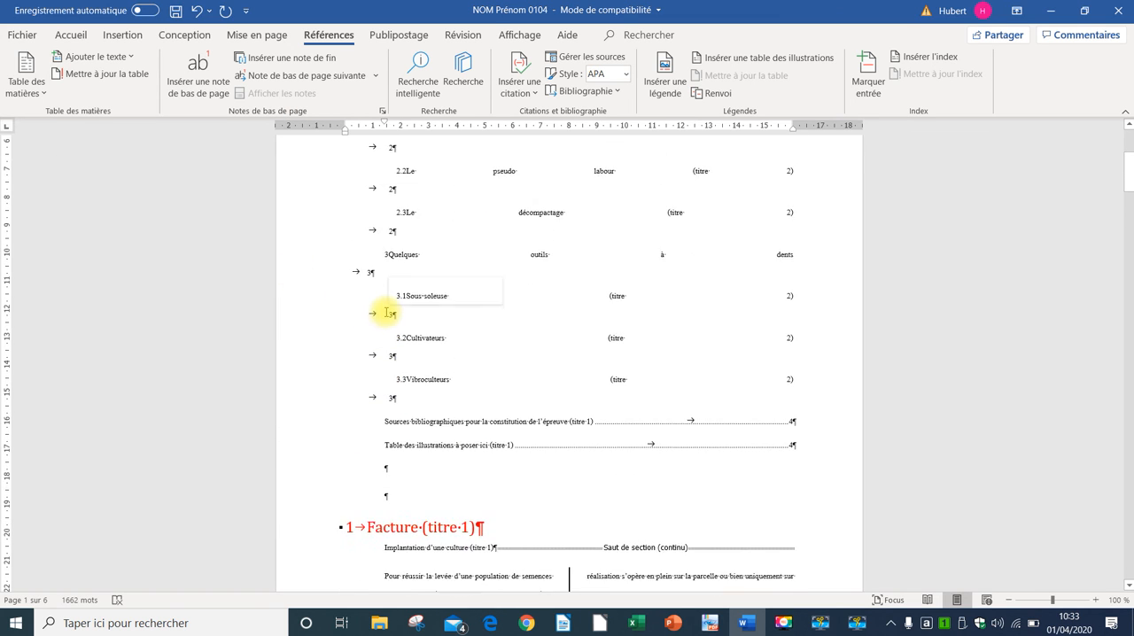
pyautogui.click(290, 292)
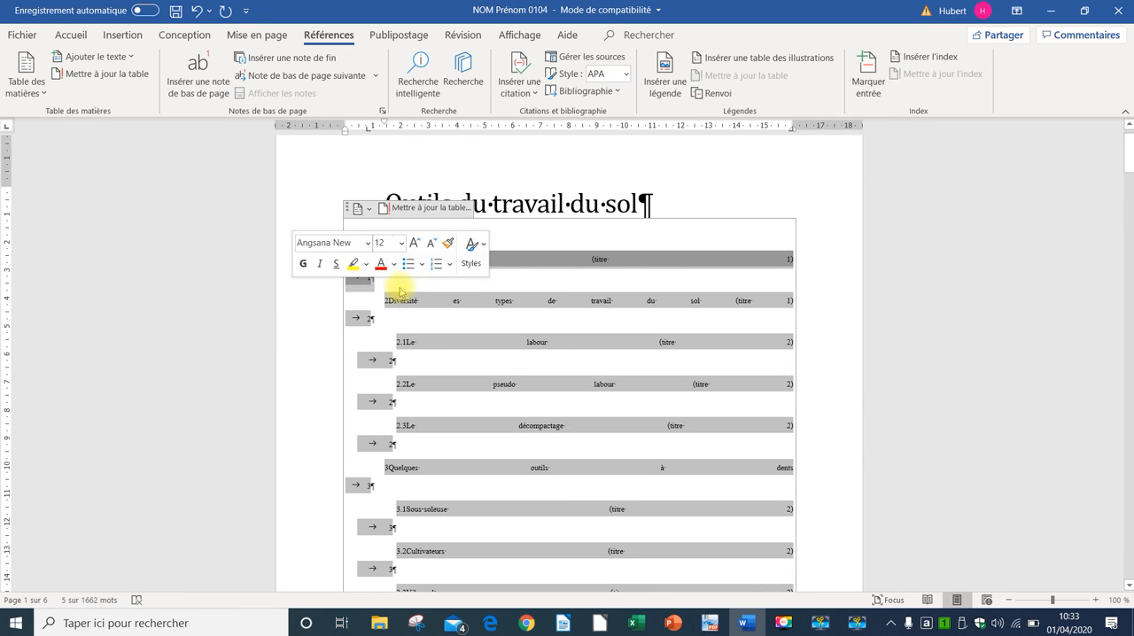
pyautogui.click(29, 62)
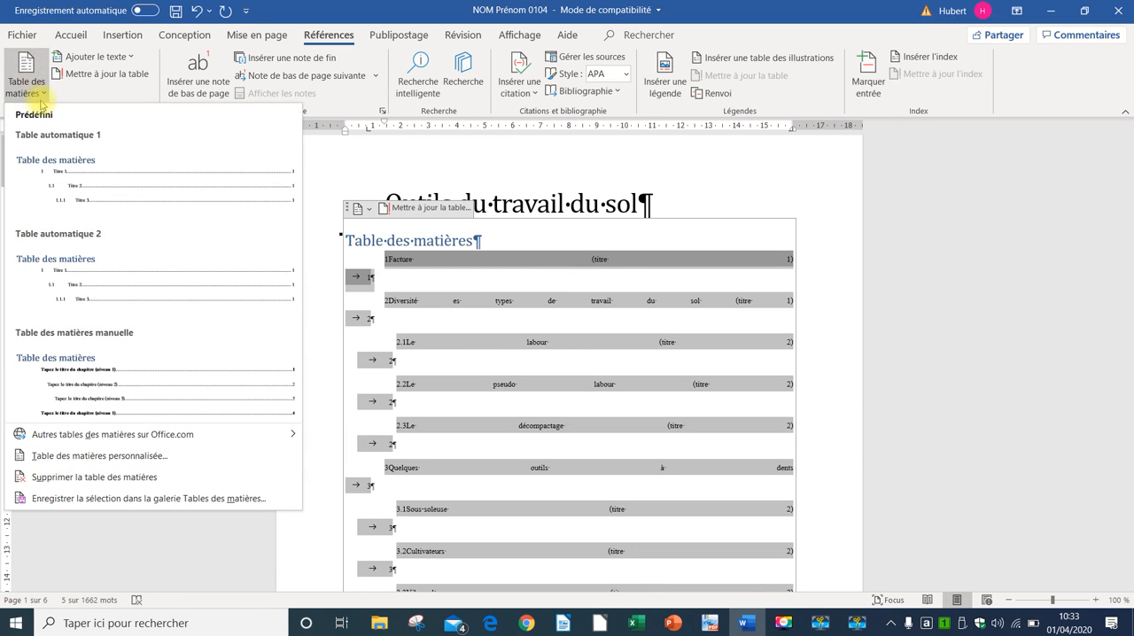
pyautogui.click(69, 170)
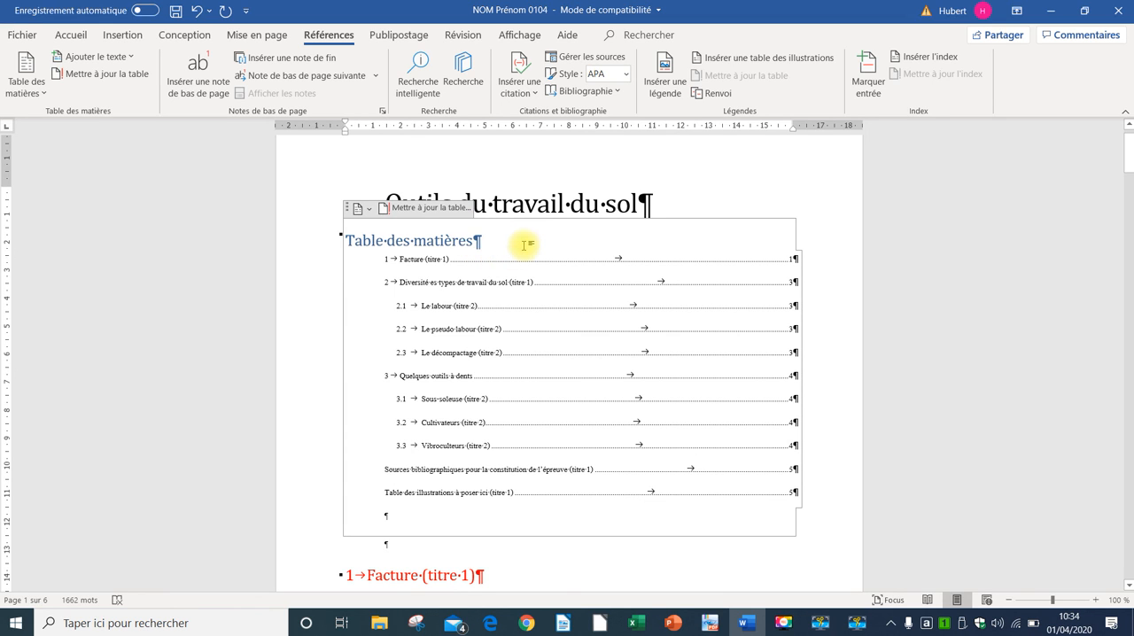
# Step: Change the table of contents heading from "Table des matières" to "Sommaire"
pyautogui.press('BackSpace')
pyautogui.press('BackSpace')
pyautogui.press('BackSpace')
pyautogui.press('BackSpace')
pyautogui.press('BackSpace')
pyautogui.press('BackSpace')
pyautogui.press('BackSpace')
pyautogui.press('BackSpace')
pyautogui.press('BackSpace')
pyautogui.press('BackSpace')
pyautogui.press('BackSpace')
pyautogui.press('BackSpace')
pyautogui.press('BackSpace')
pyautogui.press('BackSpace')
pyautogui.press('BackSpace')
pyautogui.press('BackSpace')
pyautogui.press('BackSpace')
pyautogui.press('BackSpace')
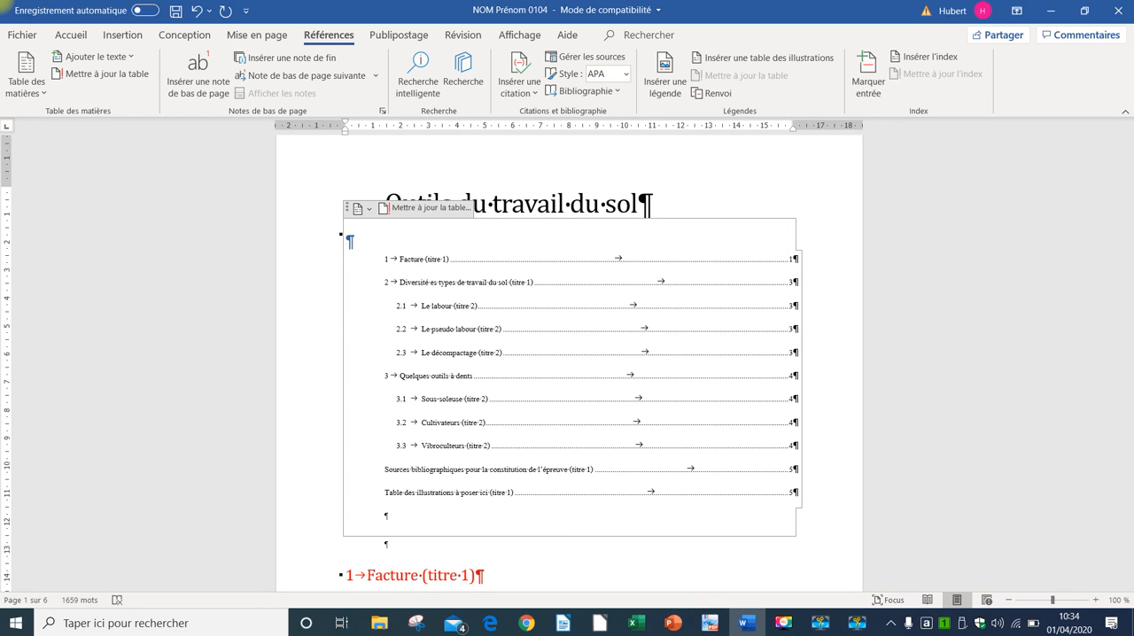
pyautogui.write('Sommaire')
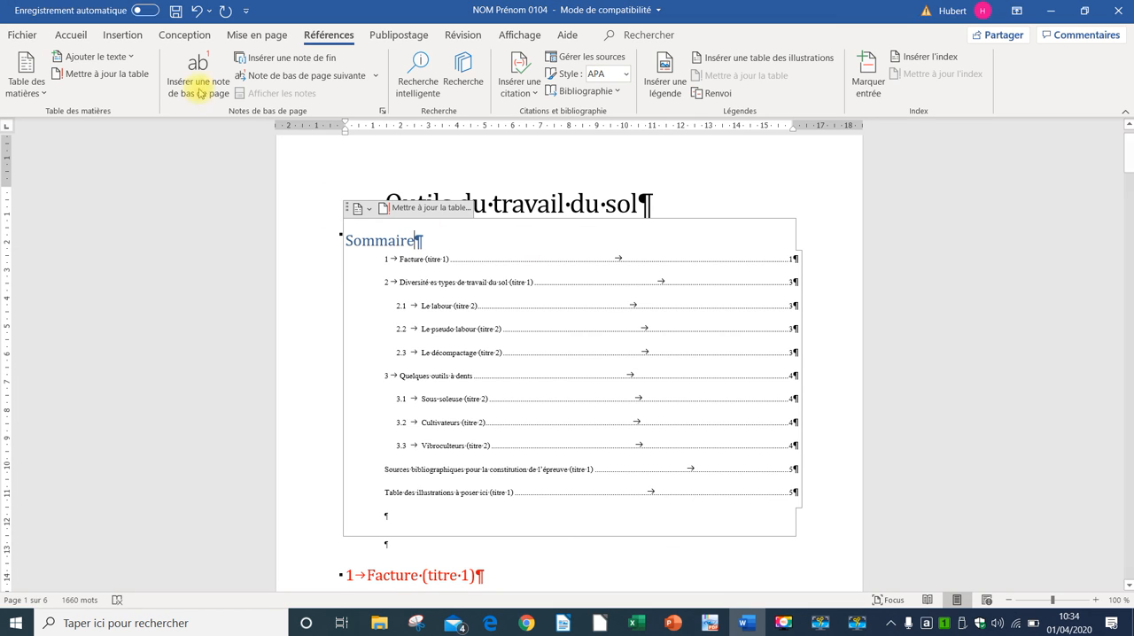
# Step: Apply the Titre 1 style to the "Sommaire" heading and remove its number
pyautogui.click(70, 35)
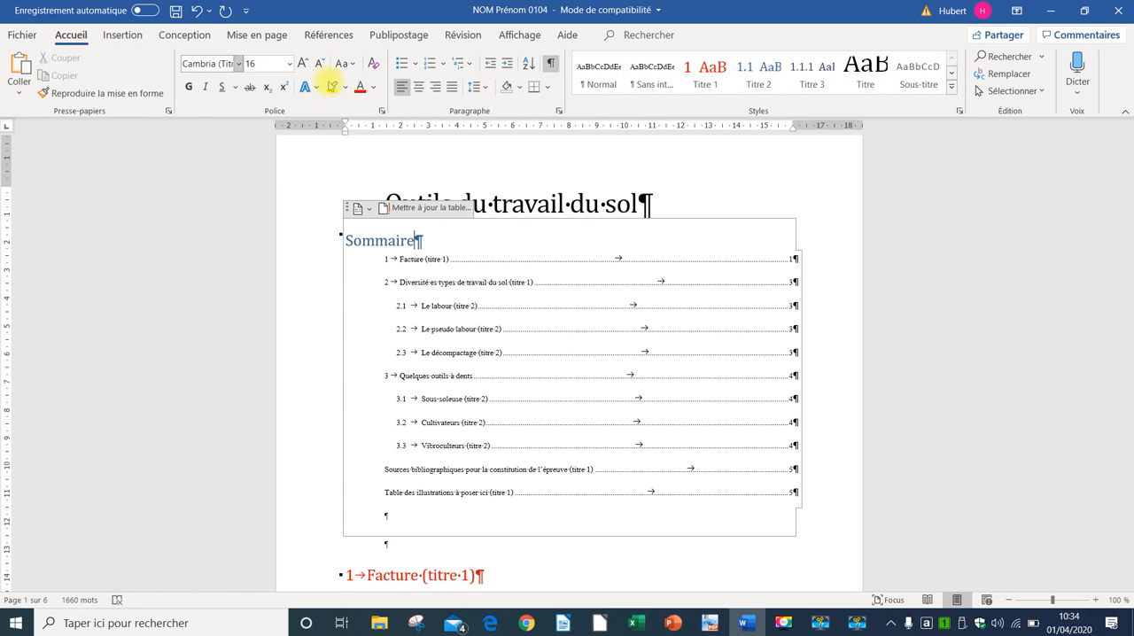
pyautogui.click(690, 71)
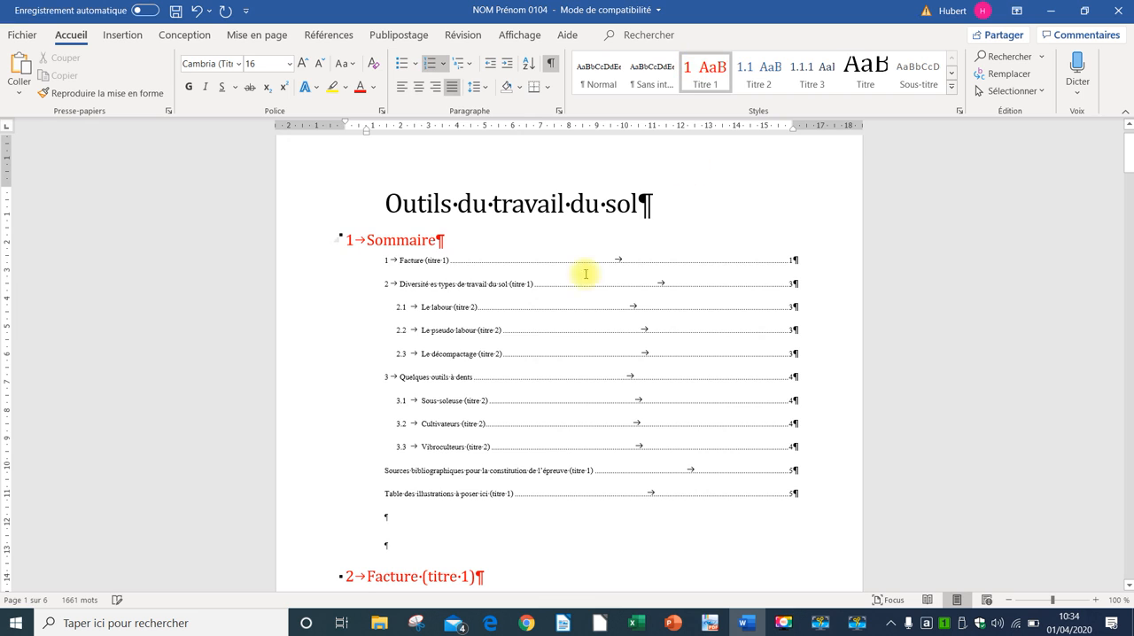
pyautogui.click(367, 240)
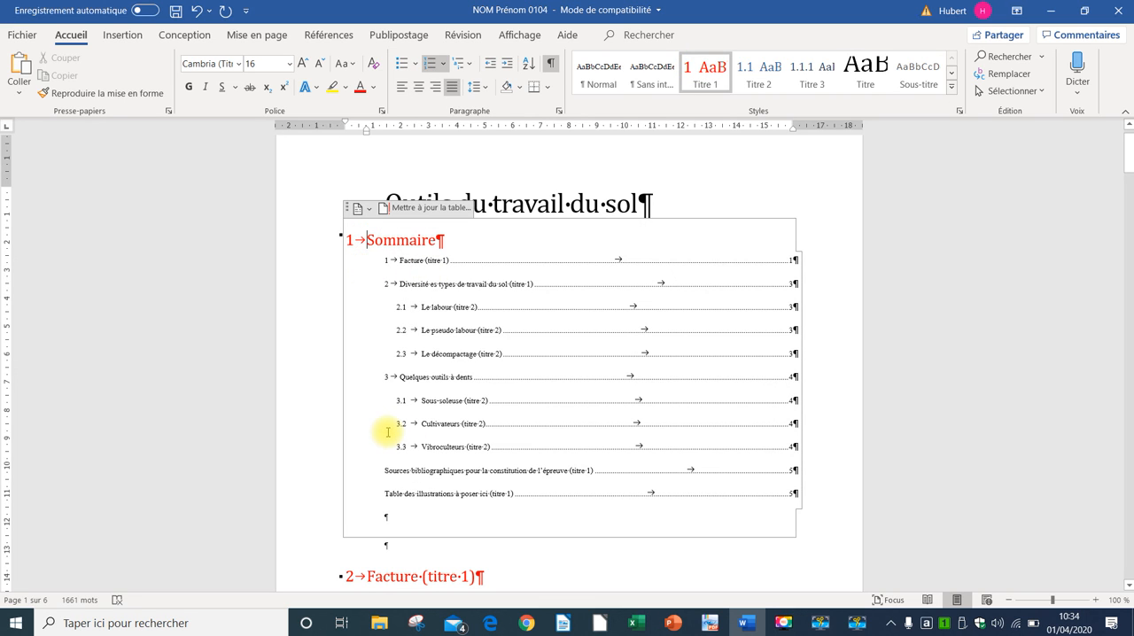
pyautogui.press('BackSpace')
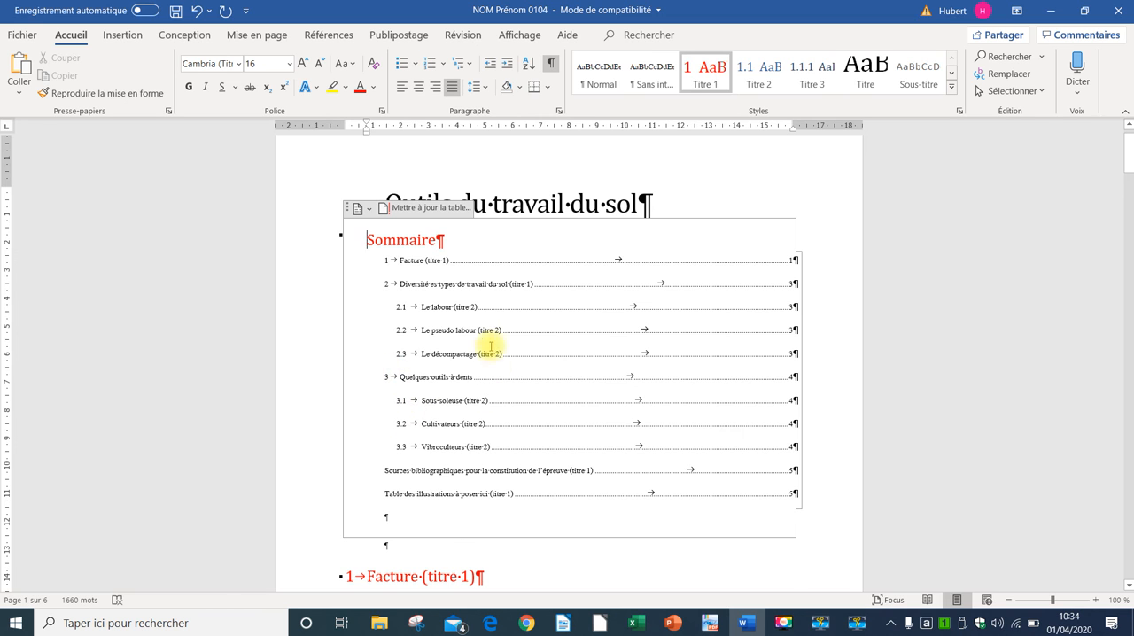
pyautogui.scroll(-2, 462, 330)
pyautogui.scroll(-4, 462, 331)
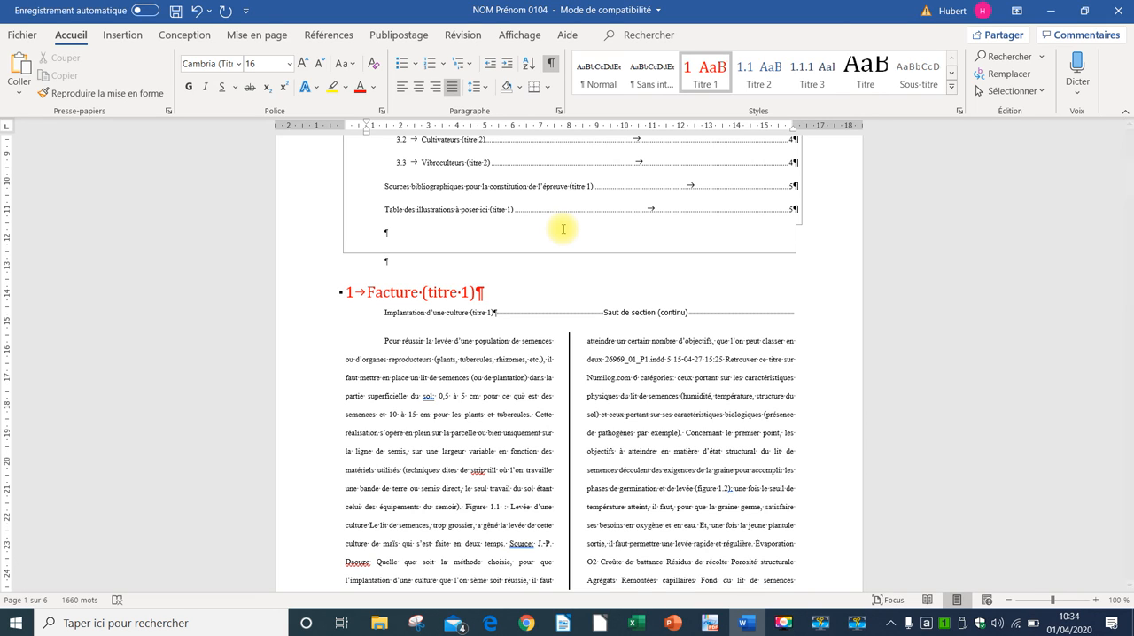
pyautogui.press('F12')
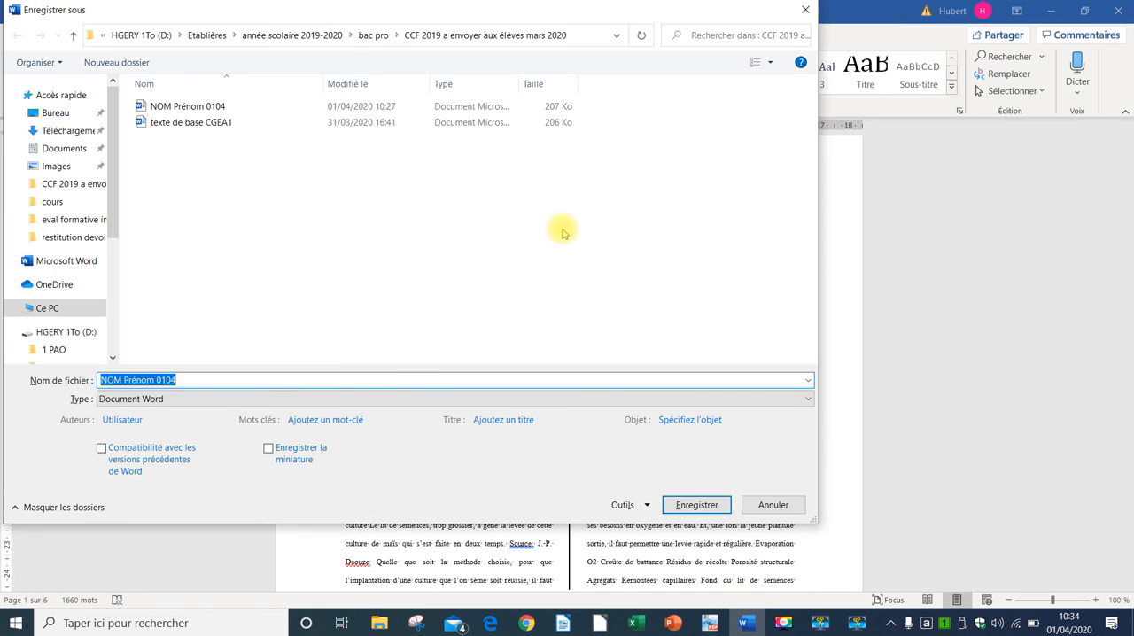
pyautogui.click(806, 9)
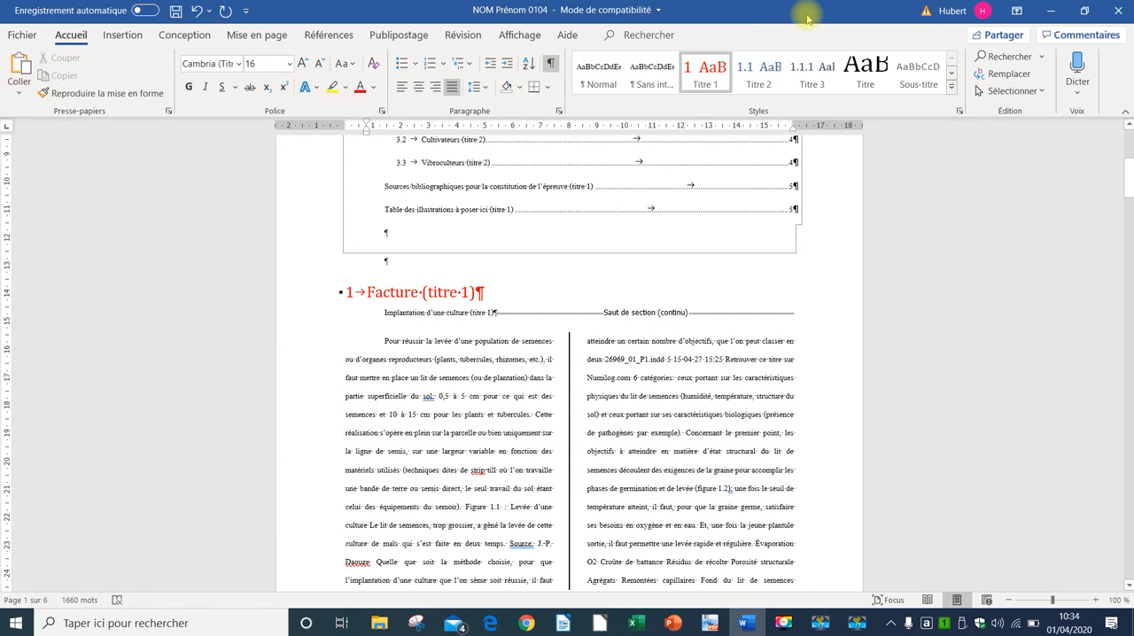
pyautogui.press('F11')
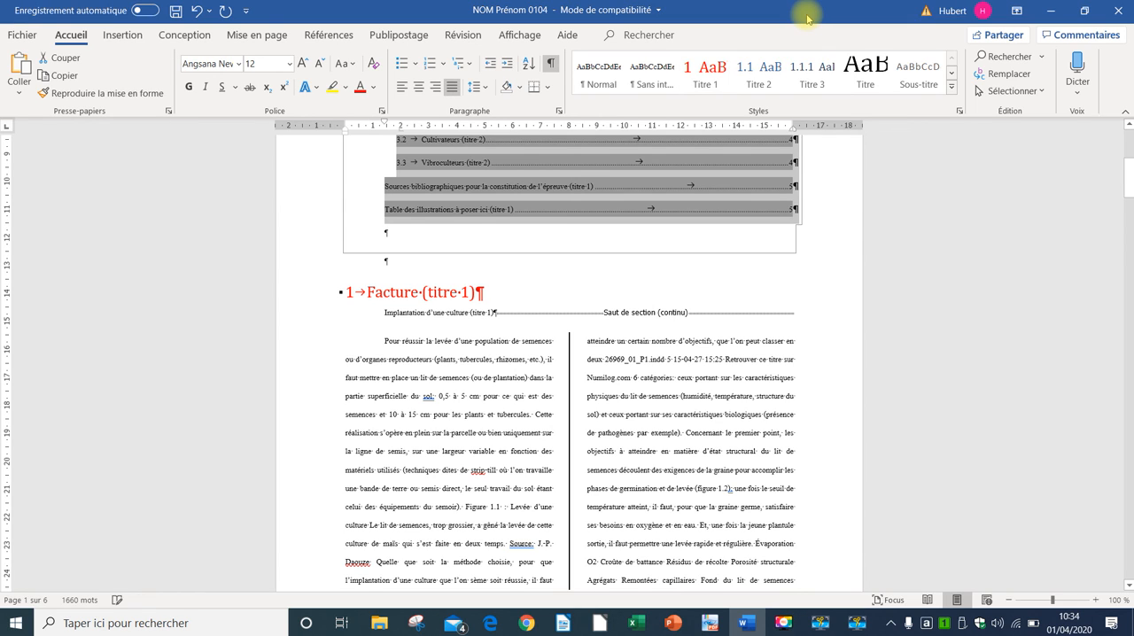